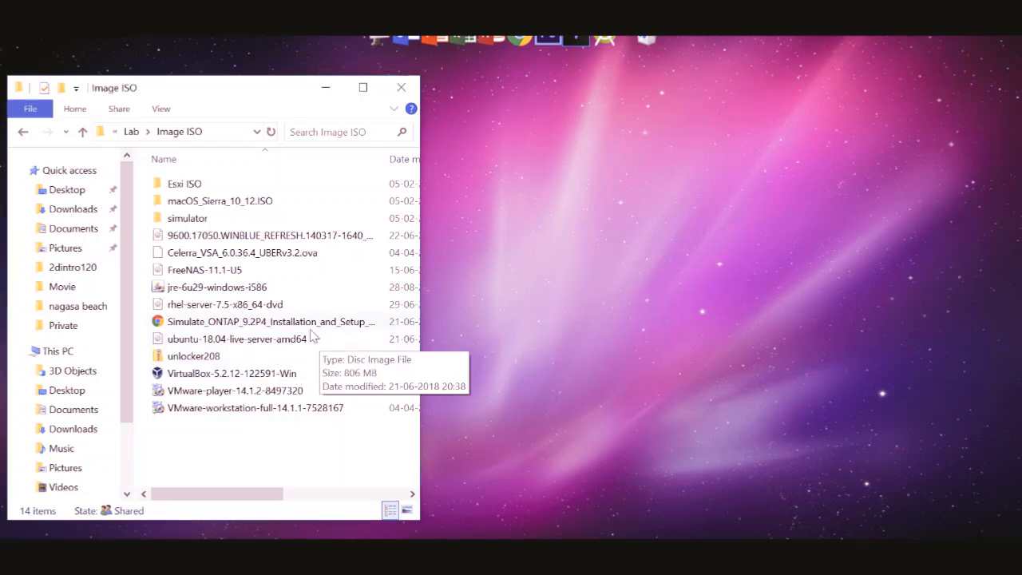
pyautogui.click(281, 310)
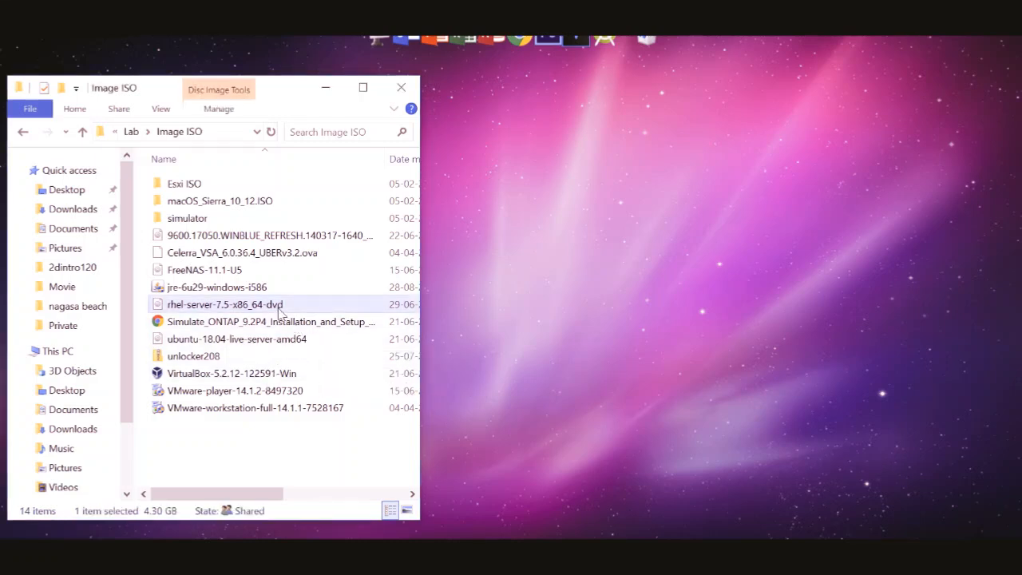
pyautogui.click(252, 236)
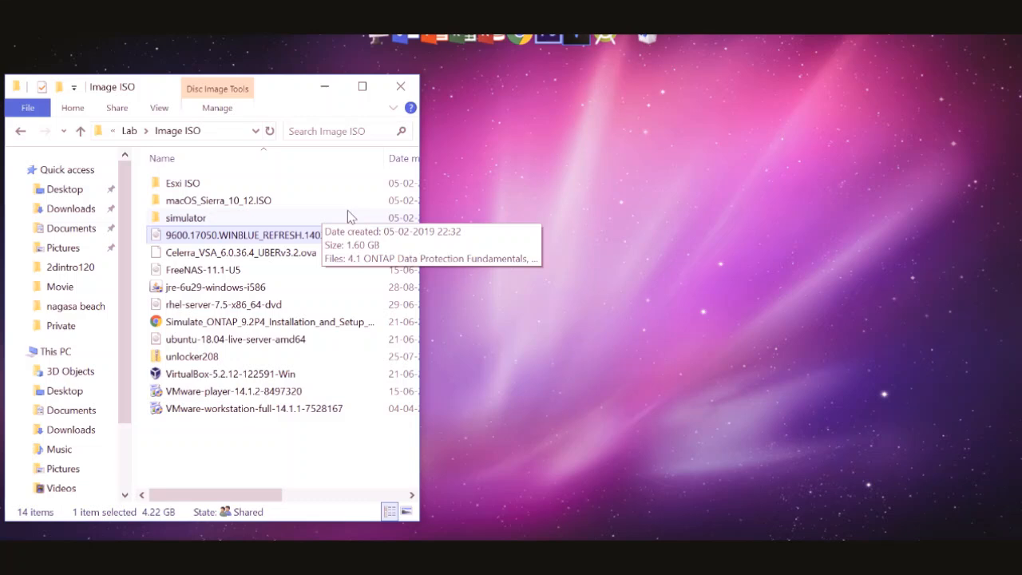
pyautogui.click(309, 408)
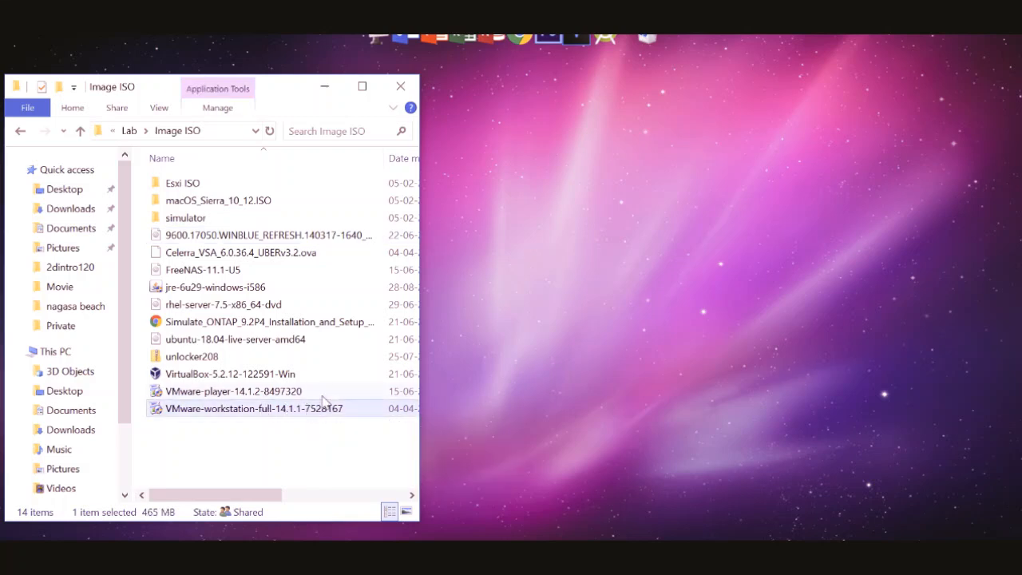
pyautogui.click(320, 393)
# Launch the VirtualBox-5.2.12-122591-Win installer from the Image ISO folder and minimize the folder window
pyautogui.click(302, 375)
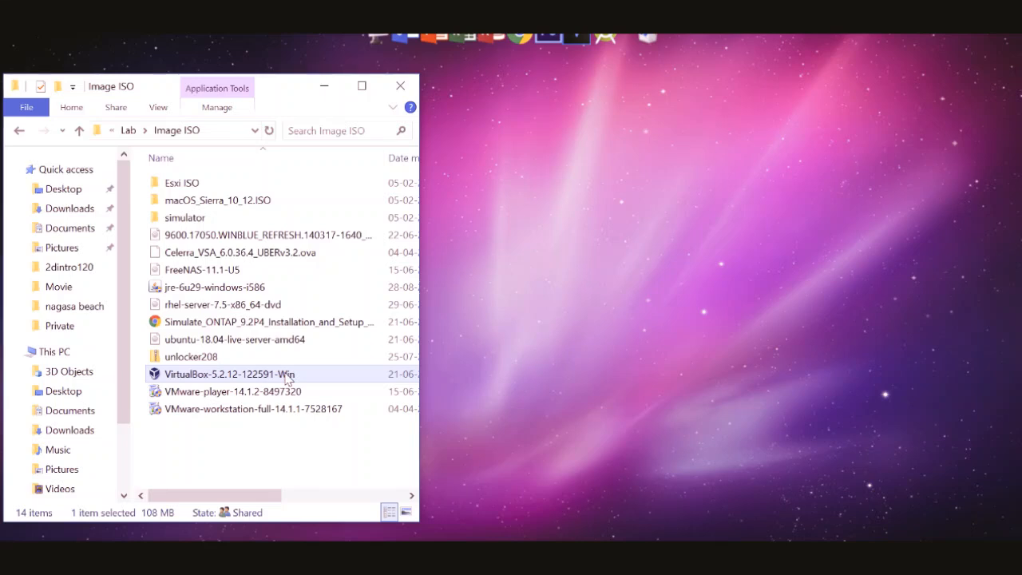
pyautogui.doubleClick(285, 374)
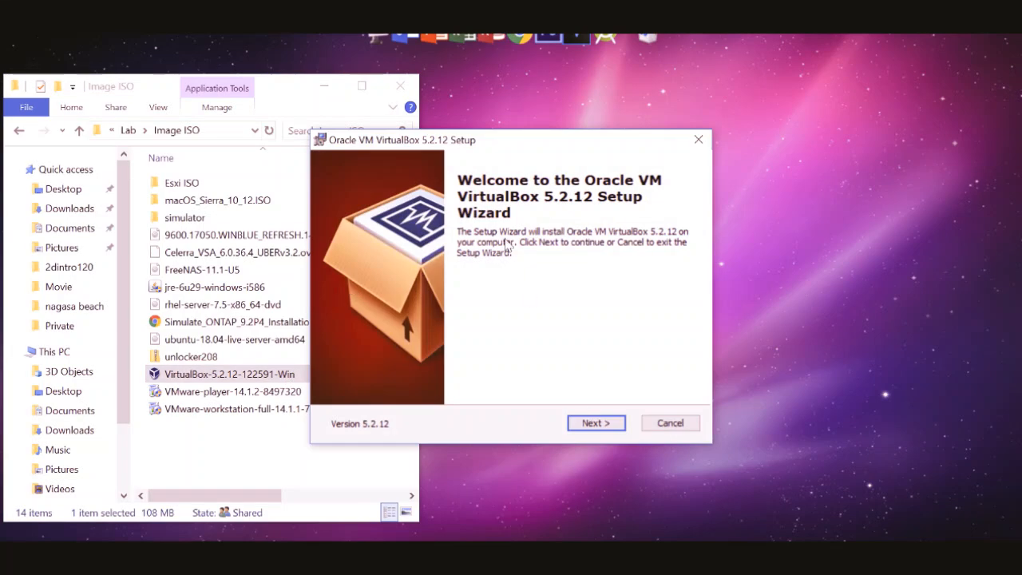
pyautogui.click(324, 86)
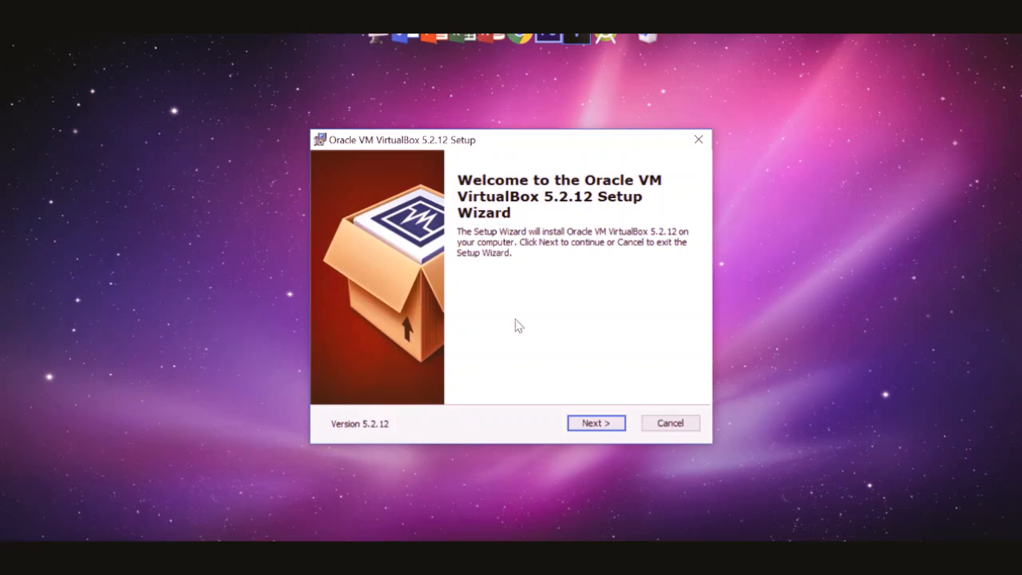
# Install VirtualBox 5.2.12 with the default features and location but no desktop shortcut, and start it on finishing setup
pyautogui.click(596, 423)
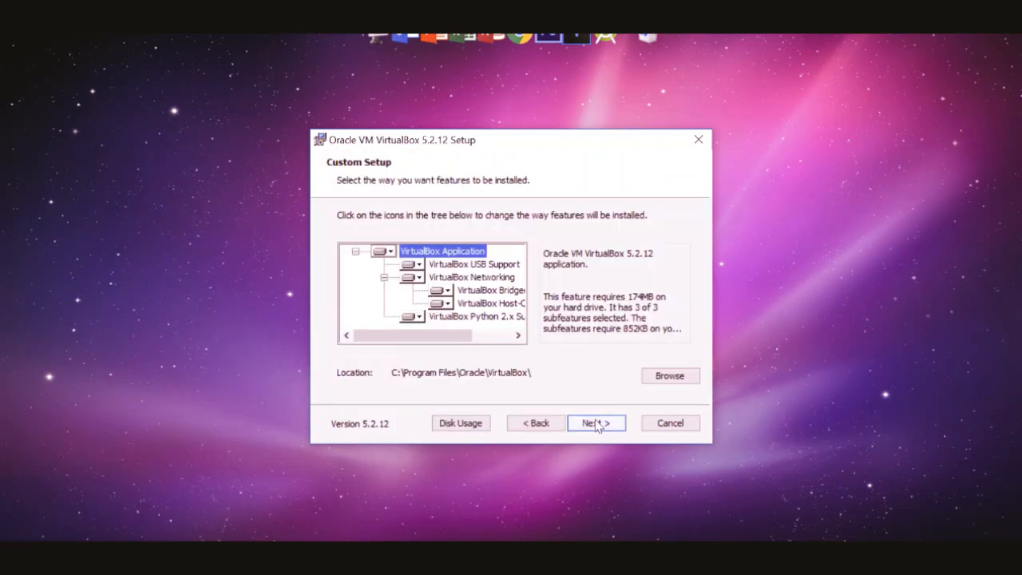
pyautogui.click(596, 423)
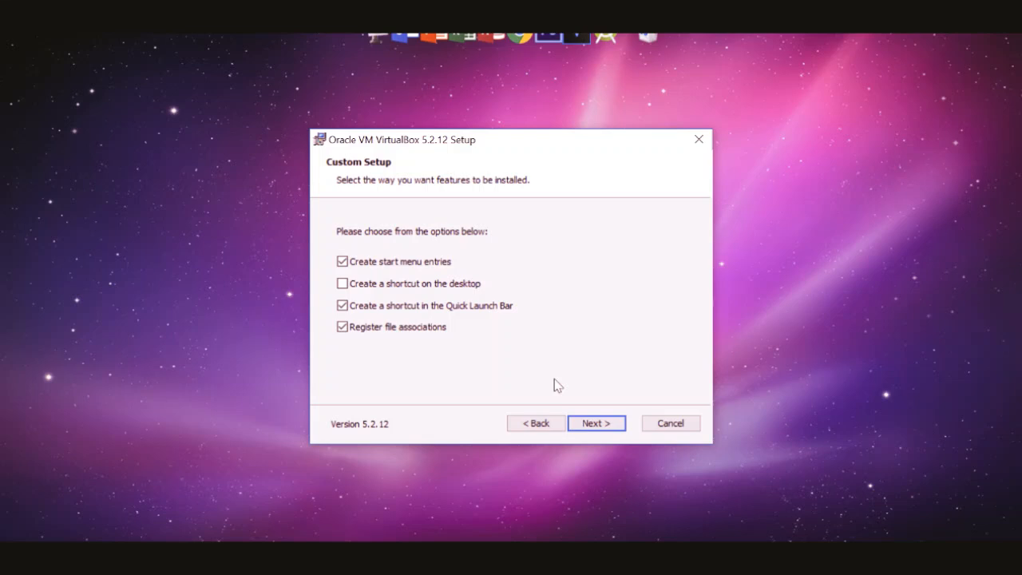
pyautogui.click(599, 423)
pyautogui.click(599, 423)
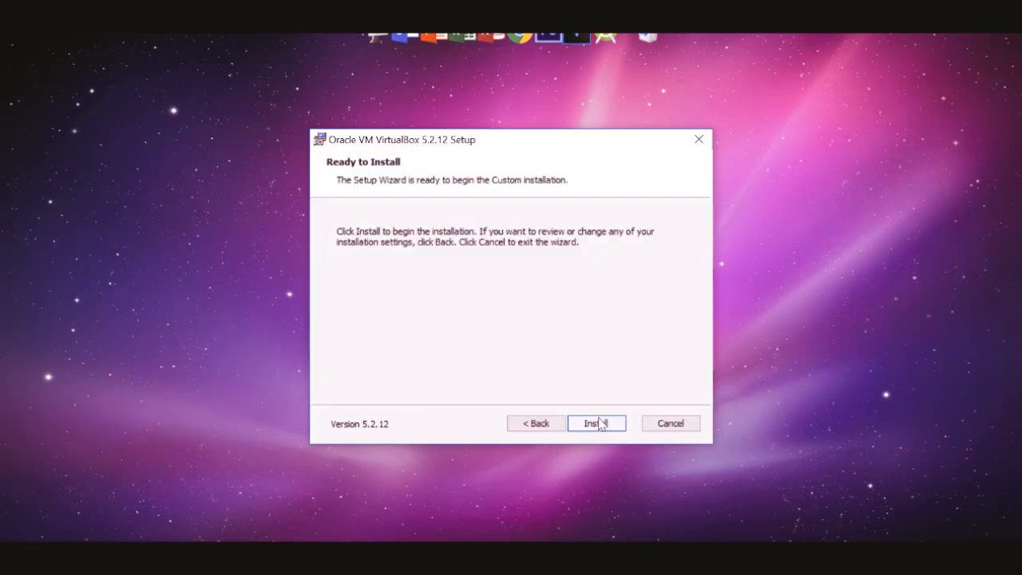
pyautogui.click(598, 422)
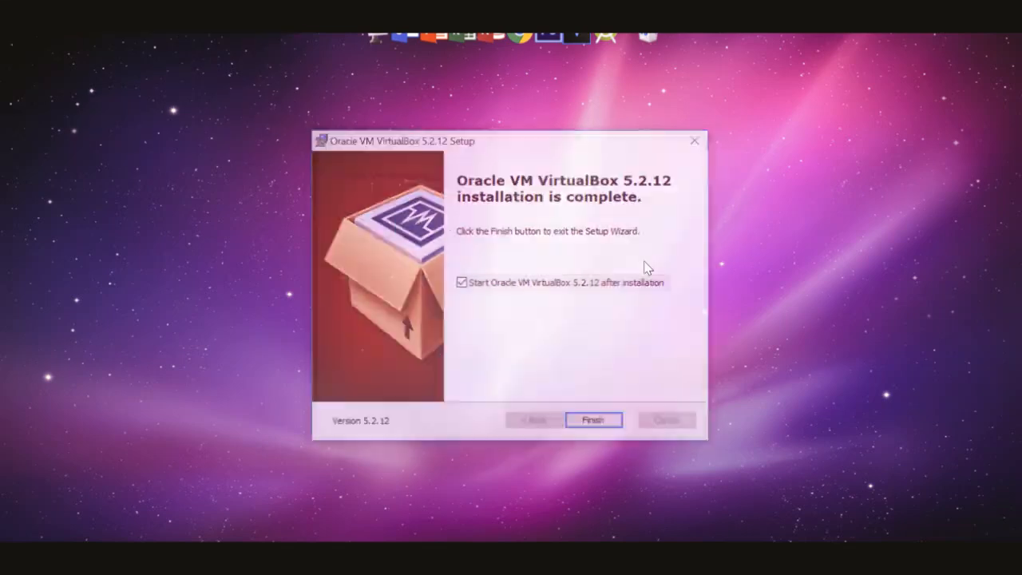
pyautogui.click(597, 423)
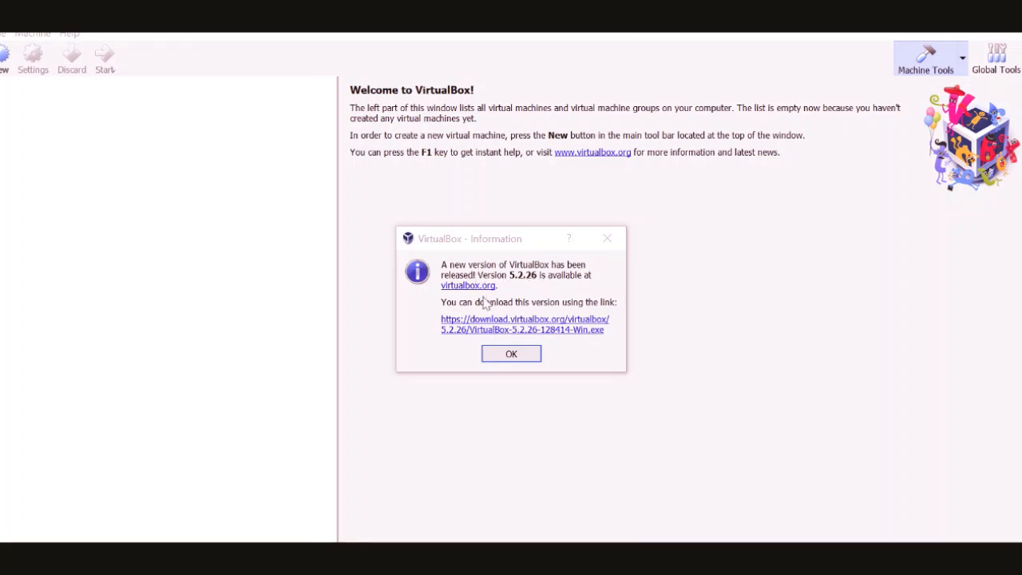
# Dismiss the update notice, view the Global Tools overview and return to Machine Tools
pyautogui.click(505, 355)
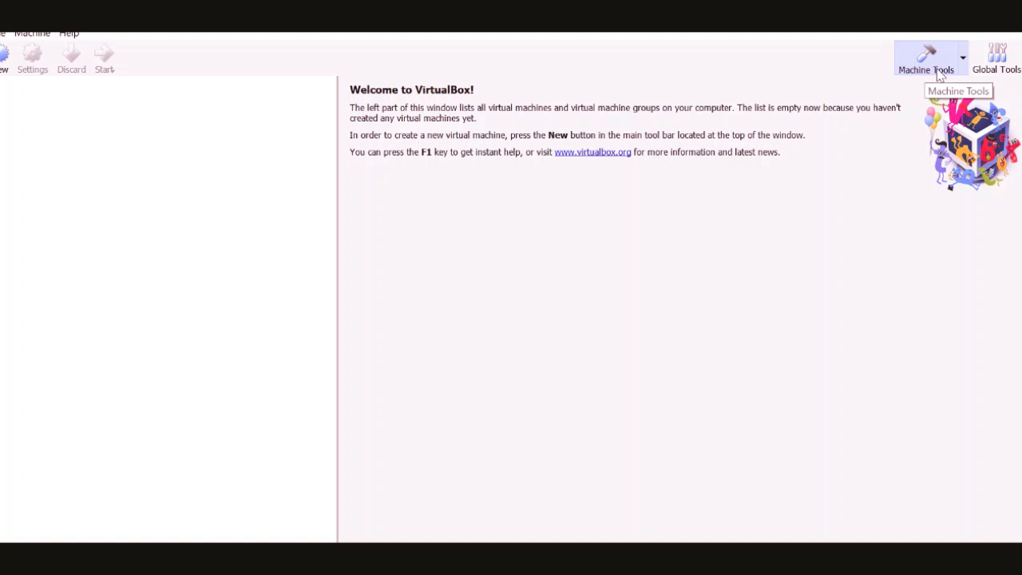
pyautogui.click(997, 70)
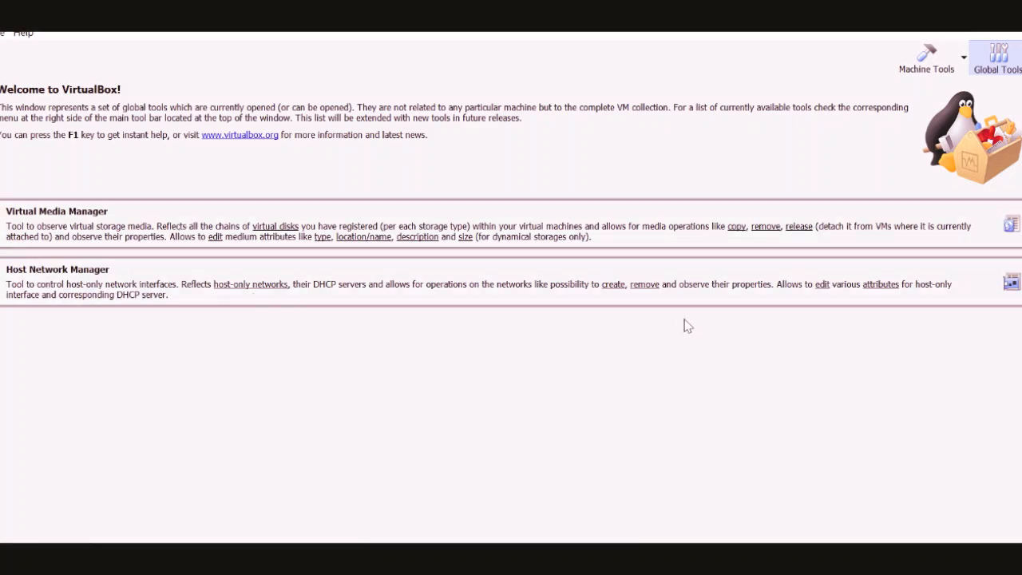
pyautogui.click(915, 74)
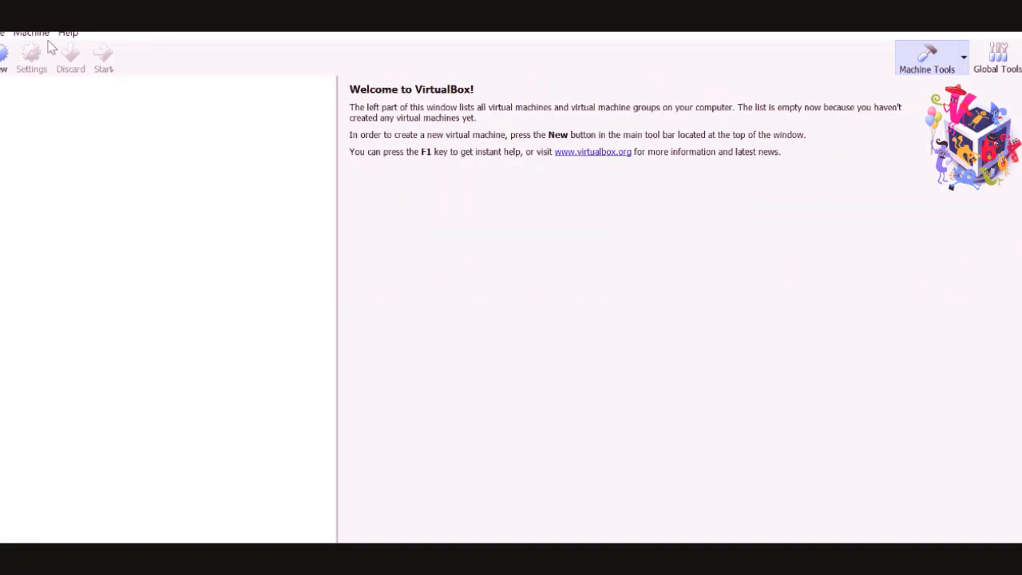
# Start a new virtual machine named Linux with type Linux and version Ubuntu (64-bit)
pyautogui.click(4, 68)
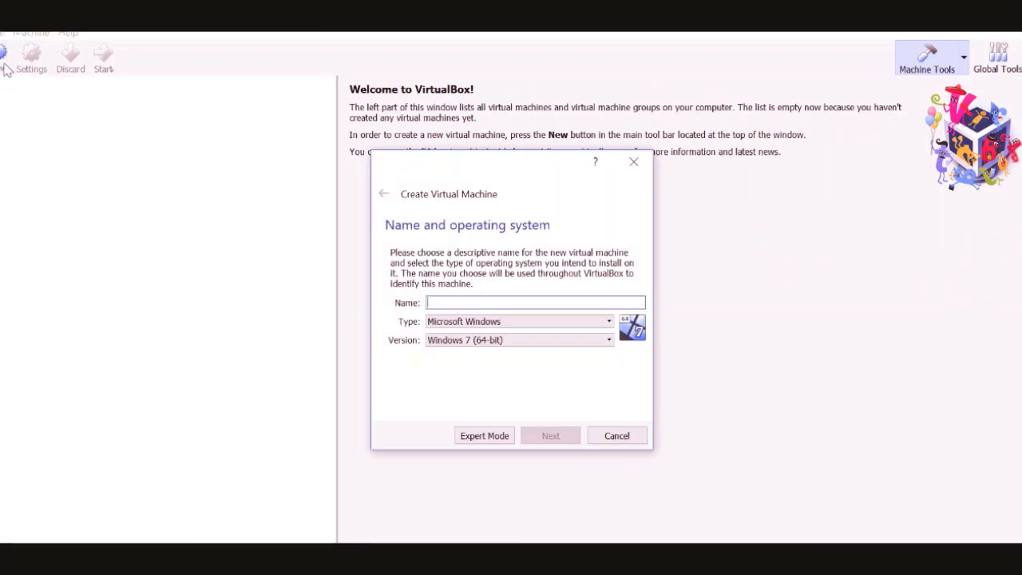
pyautogui.write('Linux')
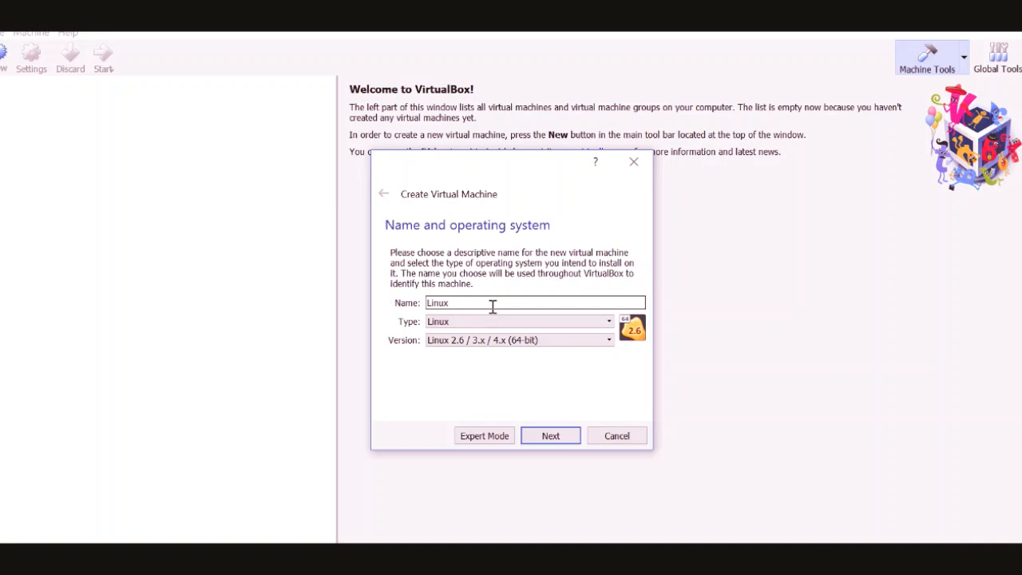
pyautogui.click(512, 342)
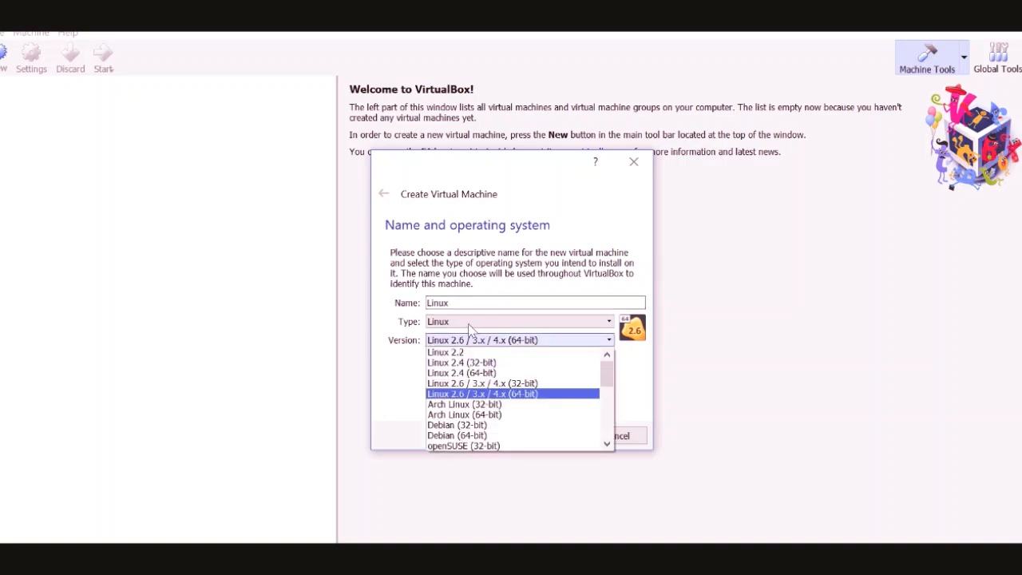
pyautogui.moveTo(607, 390); pyautogui.dragTo(611, 442)
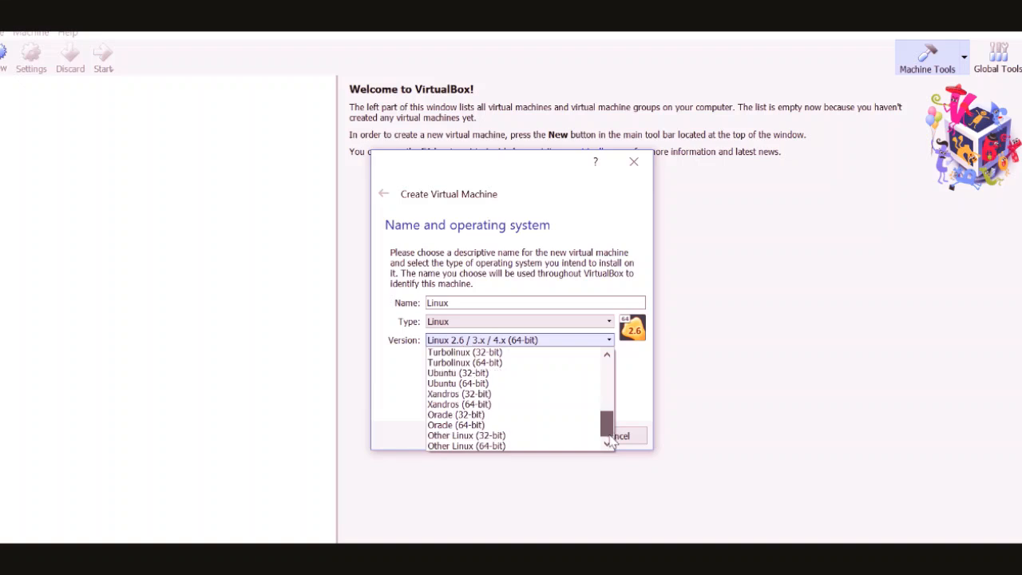
pyautogui.click(489, 385)
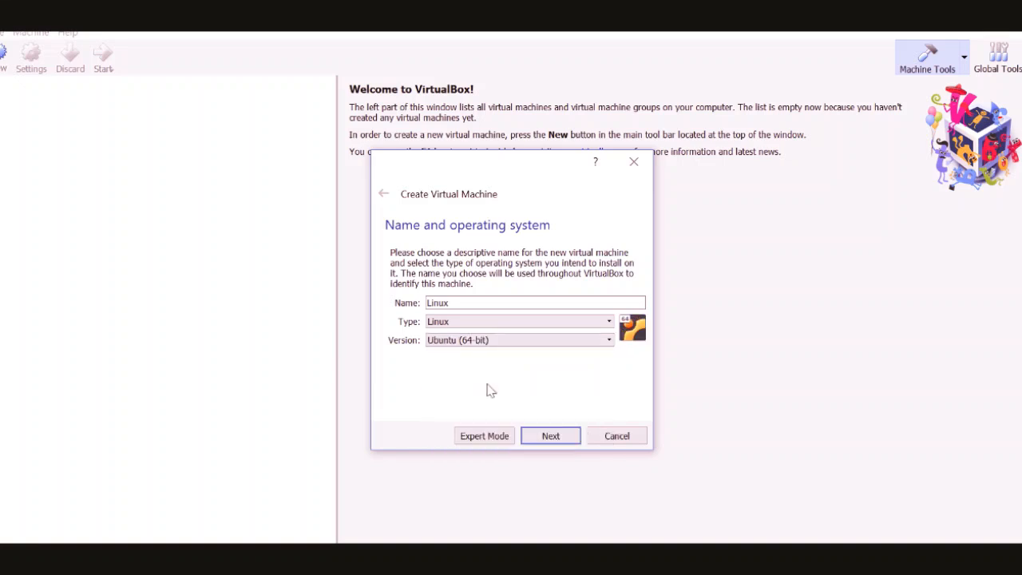
pyautogui.click(540, 438)
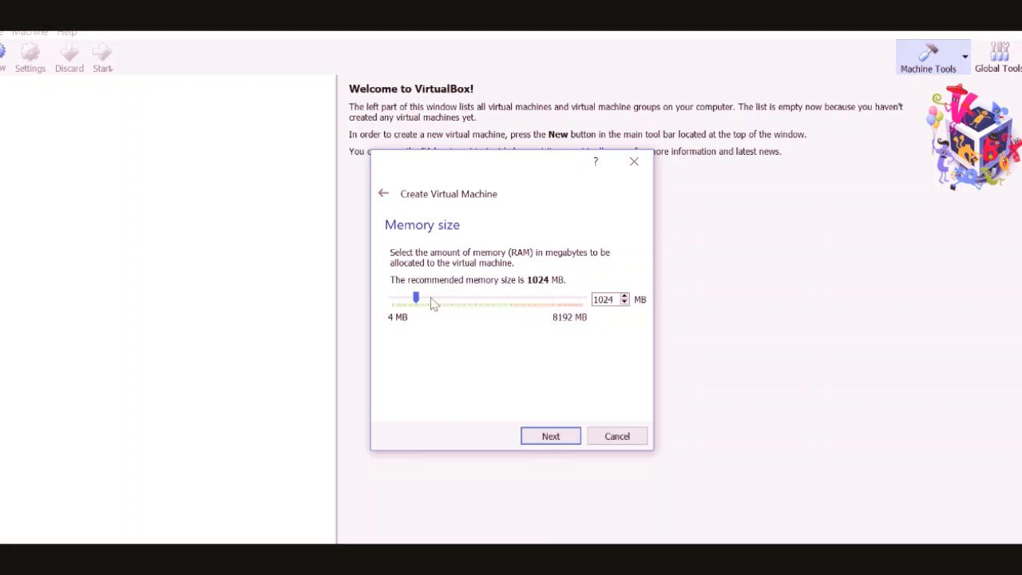
# Set the virtual machine's memory to 512 MB and choose to create a virtual hard disk now
pyautogui.moveTo(416, 298); pyautogui.dragTo(405, 307)
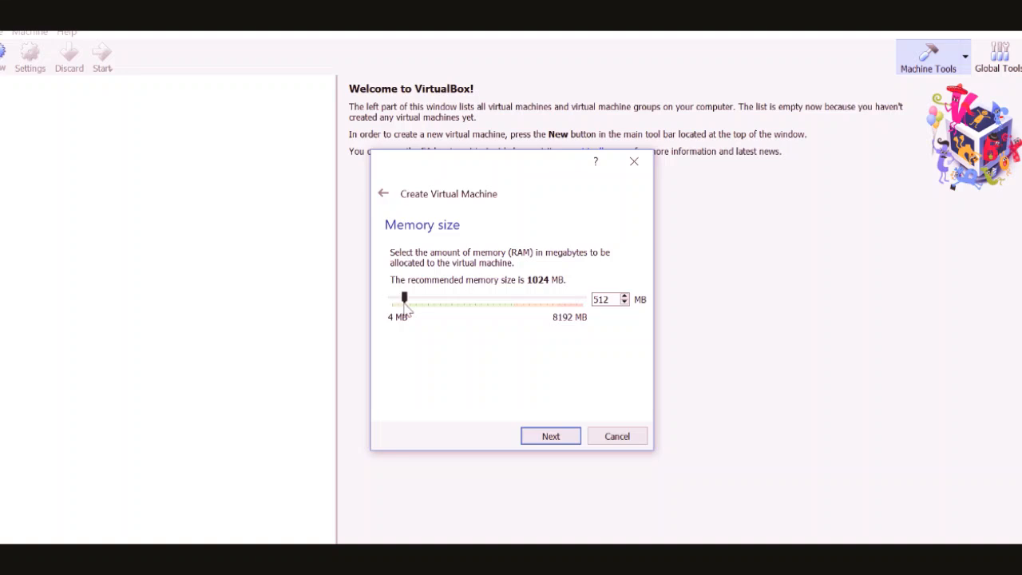
pyautogui.click(552, 439)
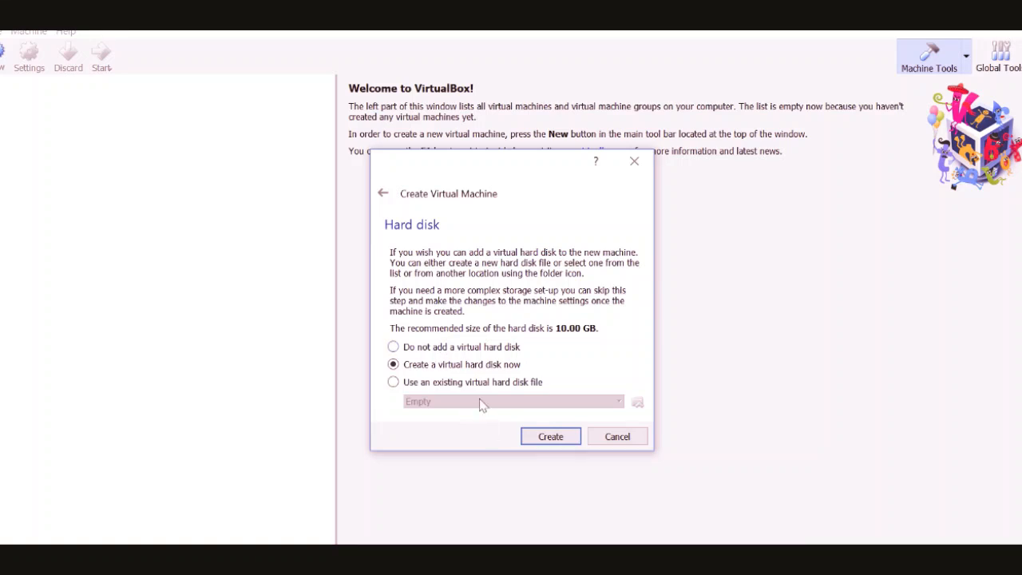
pyautogui.click(558, 436)
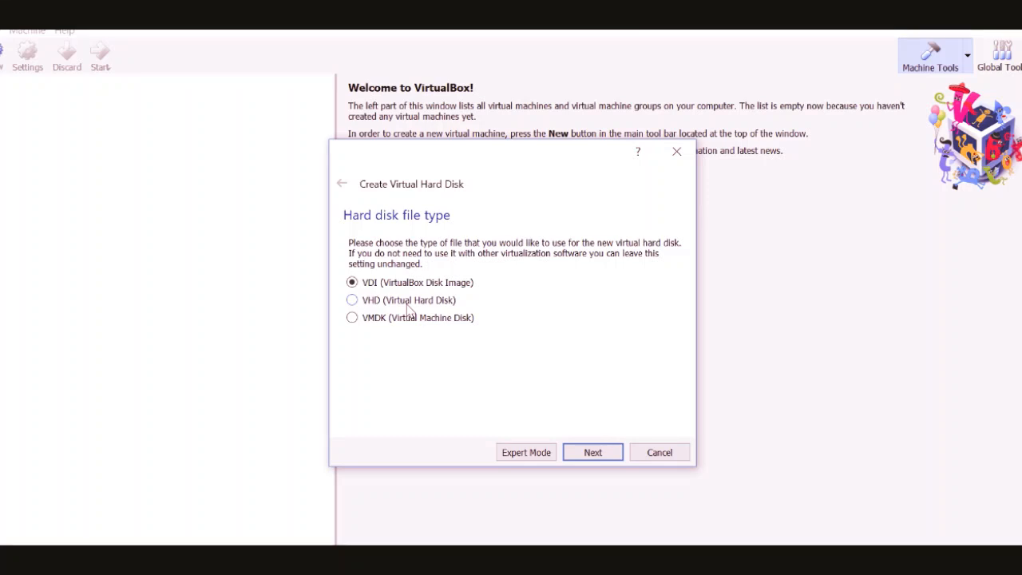
# Create the Linux hard disk as a dynamically allocated VDI of 5.05 GB
pyautogui.click(595, 453)
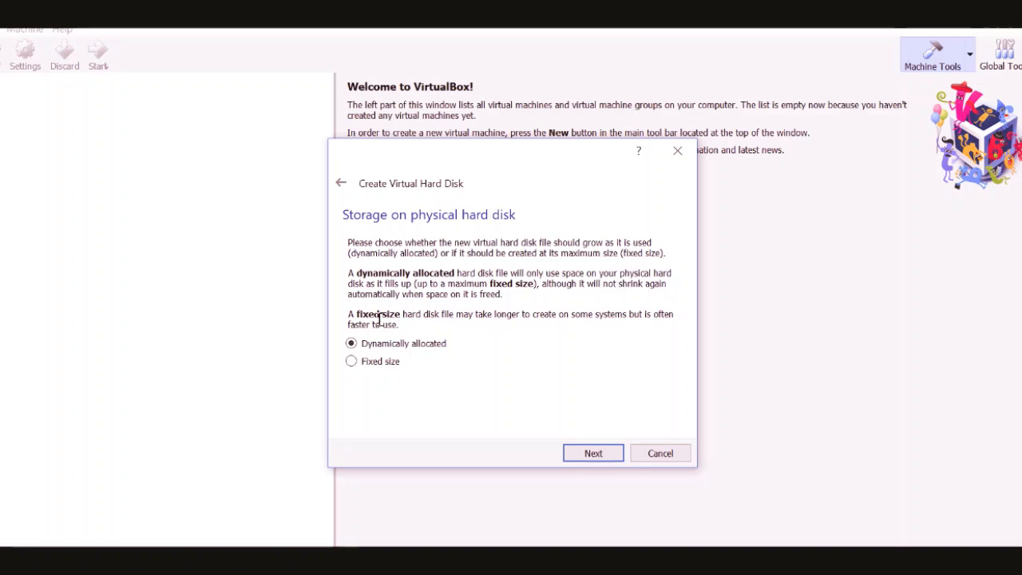
pyautogui.click(603, 459)
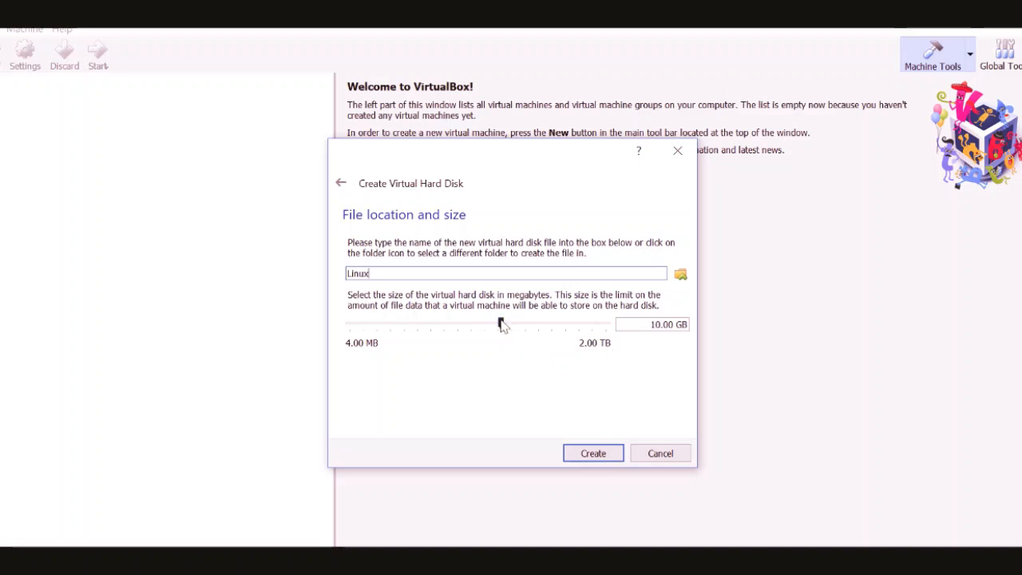
pyautogui.moveTo(500, 322); pyautogui.dragTo(488, 331)
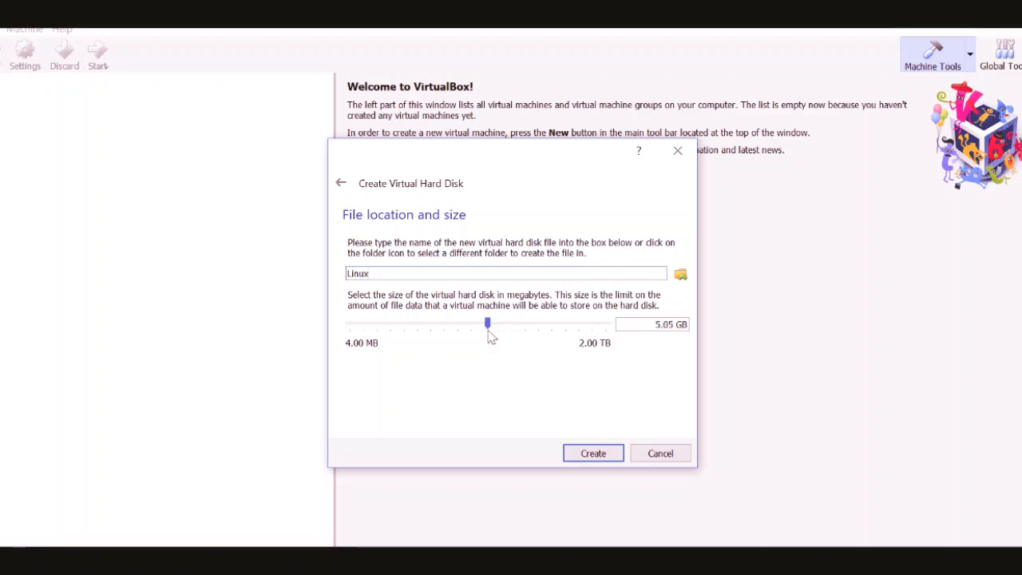
pyautogui.click(588, 453)
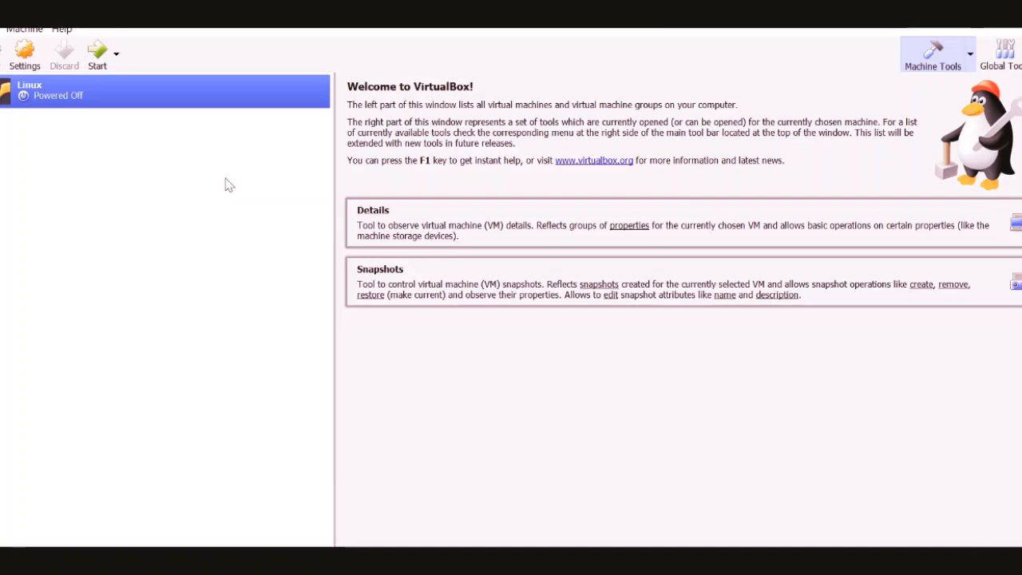
# Open the Linux machine's settings and examine the system, display, storage, audio, network, USB, shared folder and serial port options
pyautogui.click(28, 66)
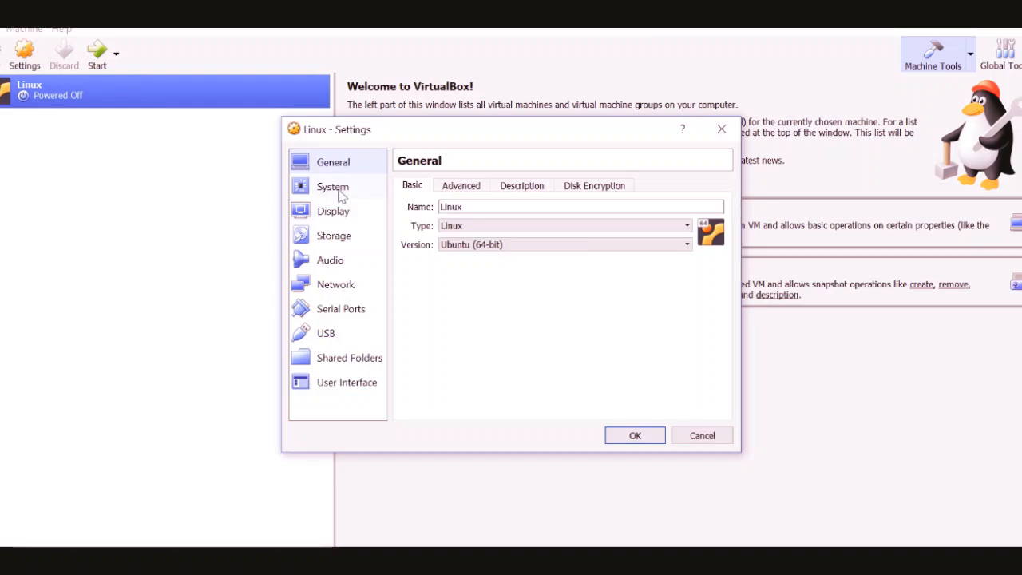
pyautogui.click(340, 190)
pyautogui.click(339, 212)
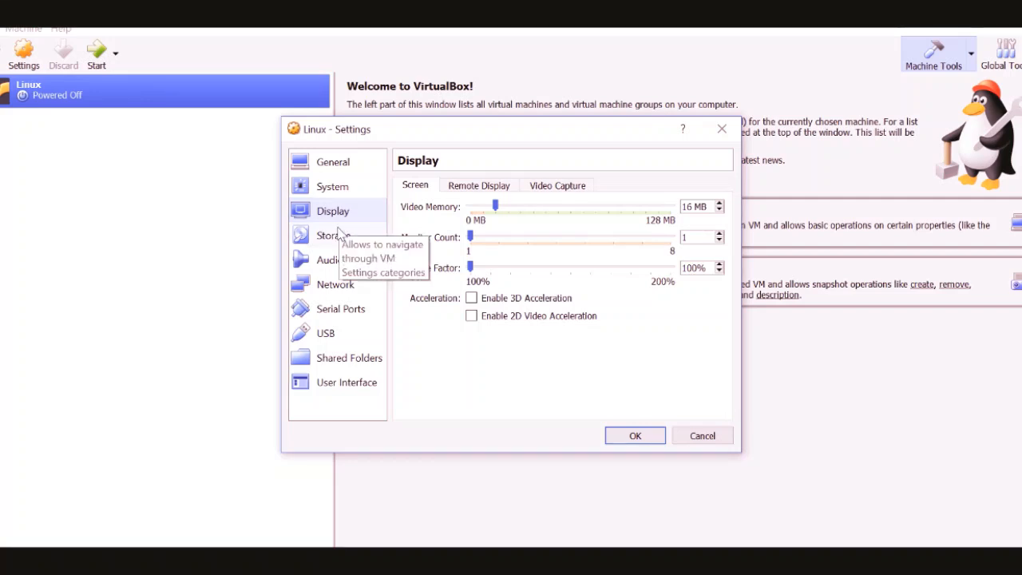
pyautogui.click(339, 236)
pyautogui.click(334, 263)
pyautogui.click(334, 285)
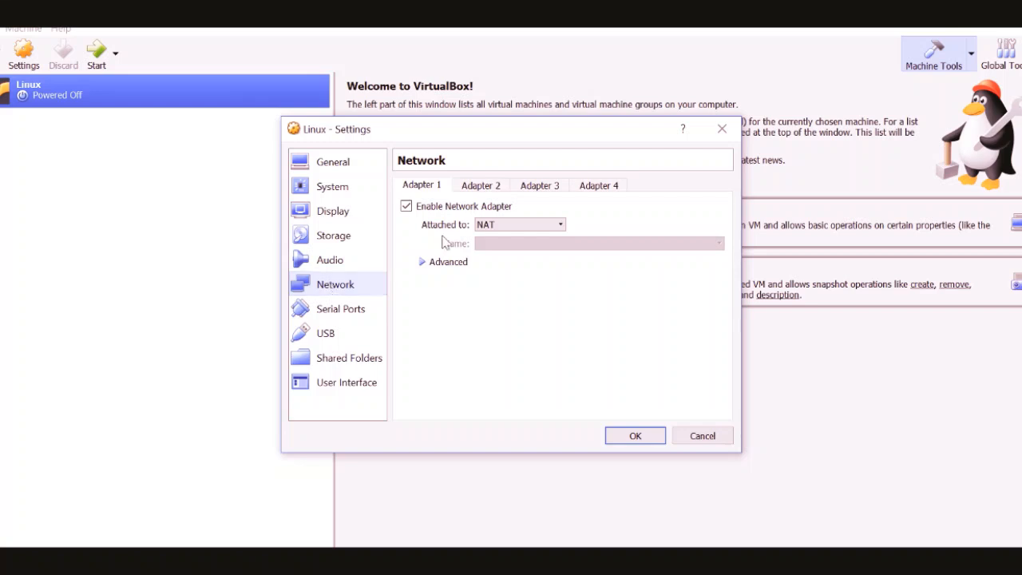
pyautogui.click(336, 332)
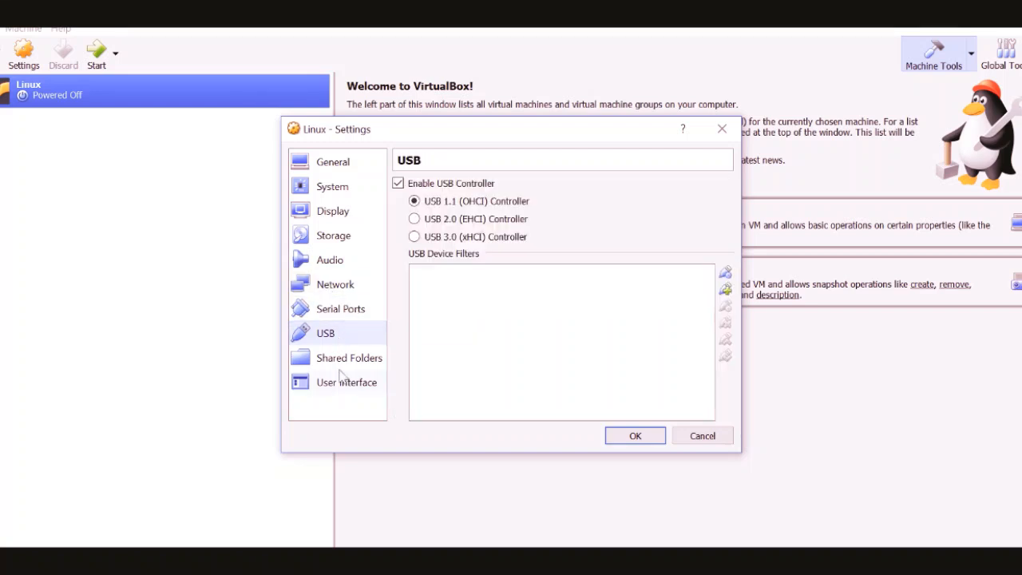
pyautogui.click(341, 366)
pyautogui.click(332, 301)
# Examine the four network adapters and the attachment types offered for Adapter 1
pyautogui.click(329, 289)
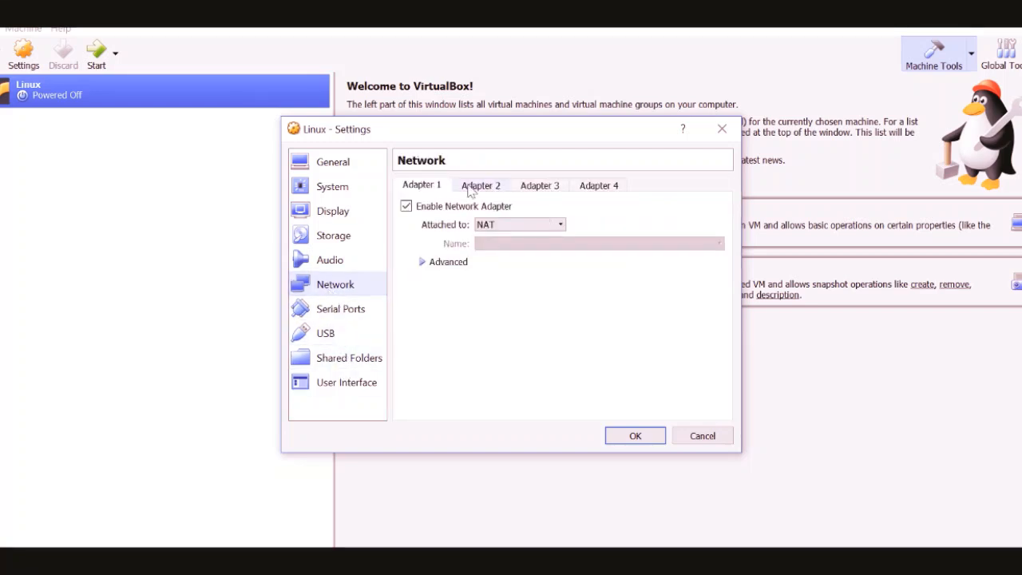
pyautogui.click(473, 187)
pyautogui.click(525, 189)
pyautogui.click(595, 185)
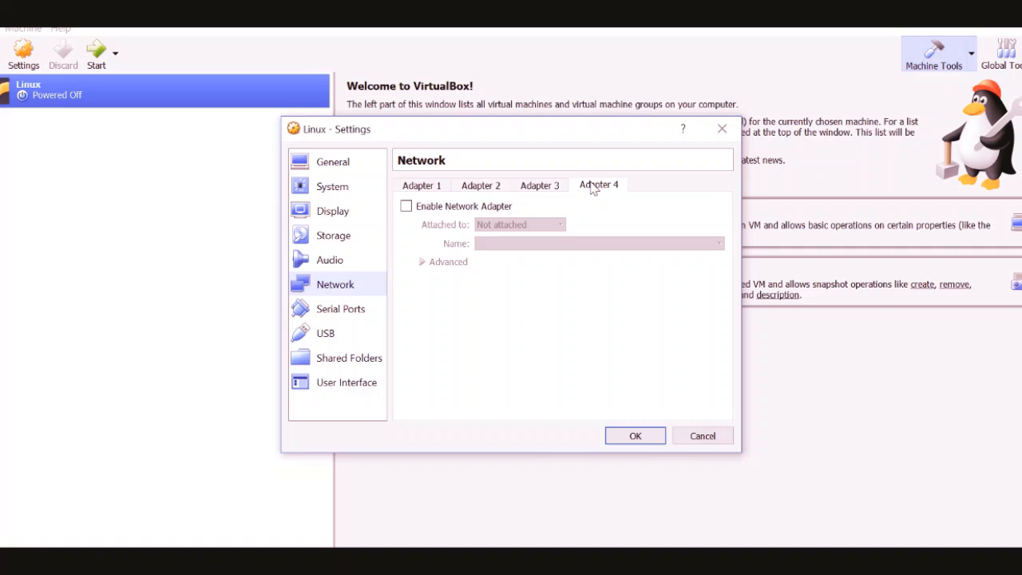
pyautogui.click(426, 185)
pyautogui.click(480, 227)
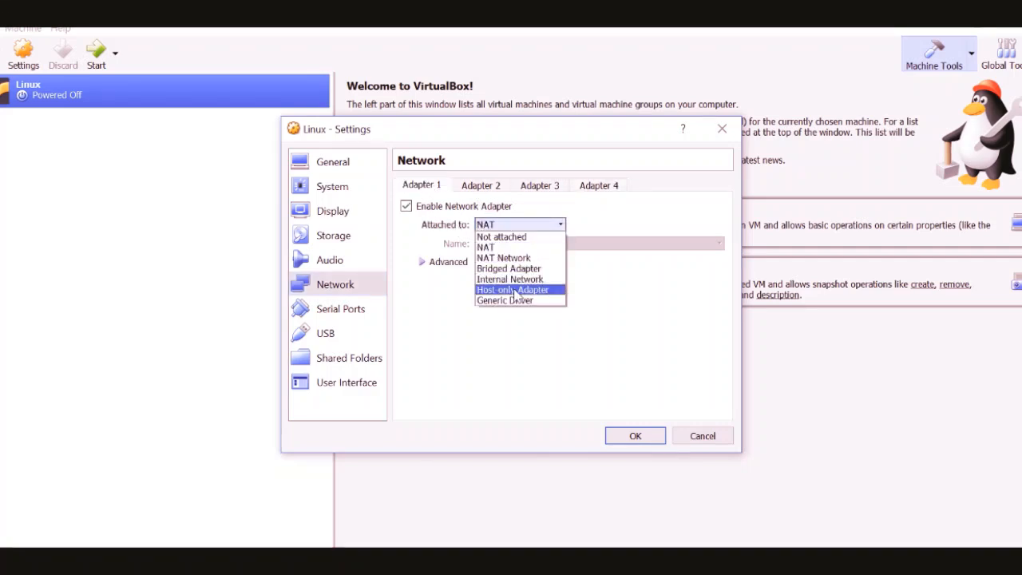
pyautogui.click(498, 227)
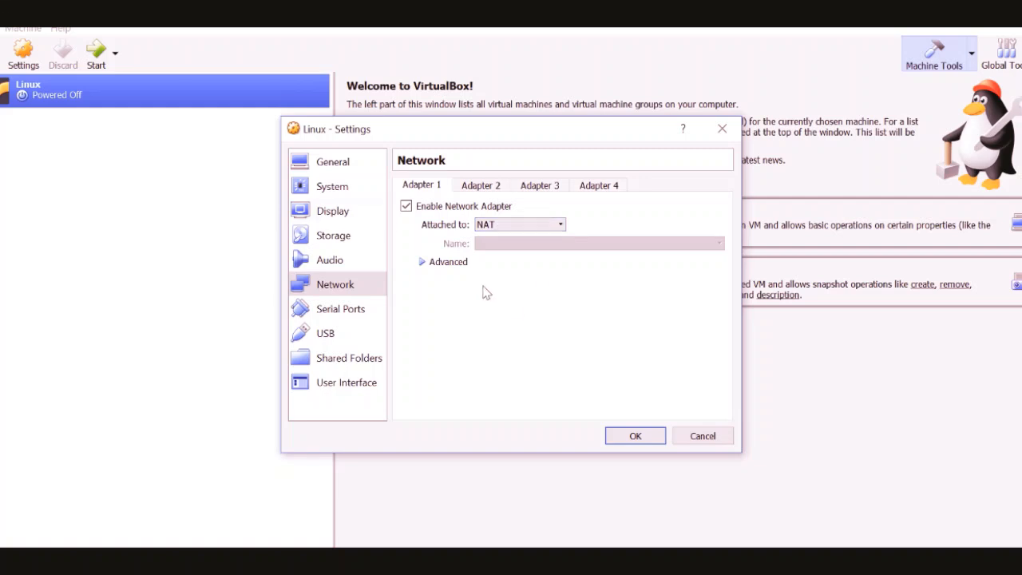
# Close the Linux machine's settings without saving and launch the machine with a normal start
pyautogui.click(703, 436)
pyautogui.click(117, 67)
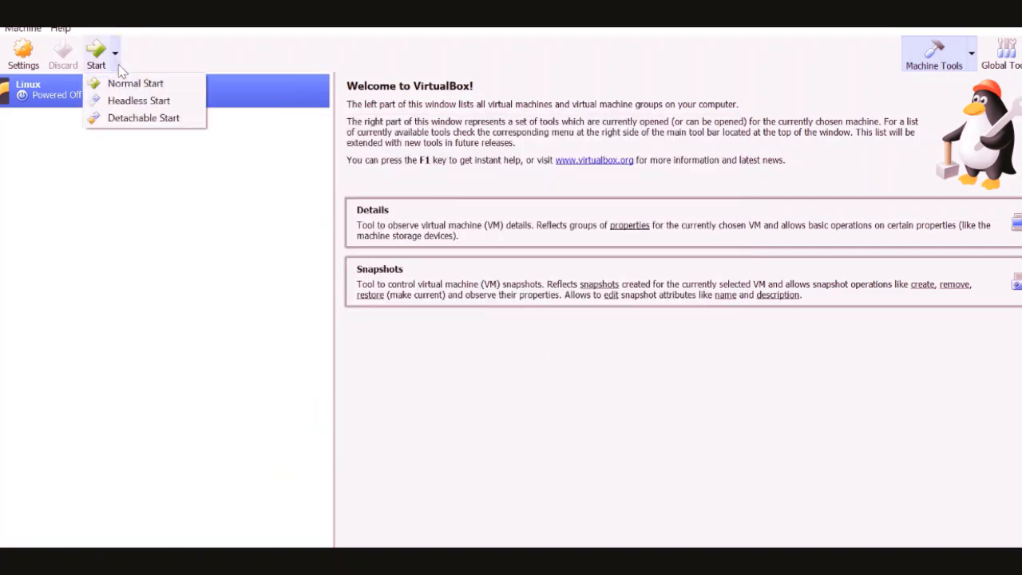
pyautogui.click(120, 84)
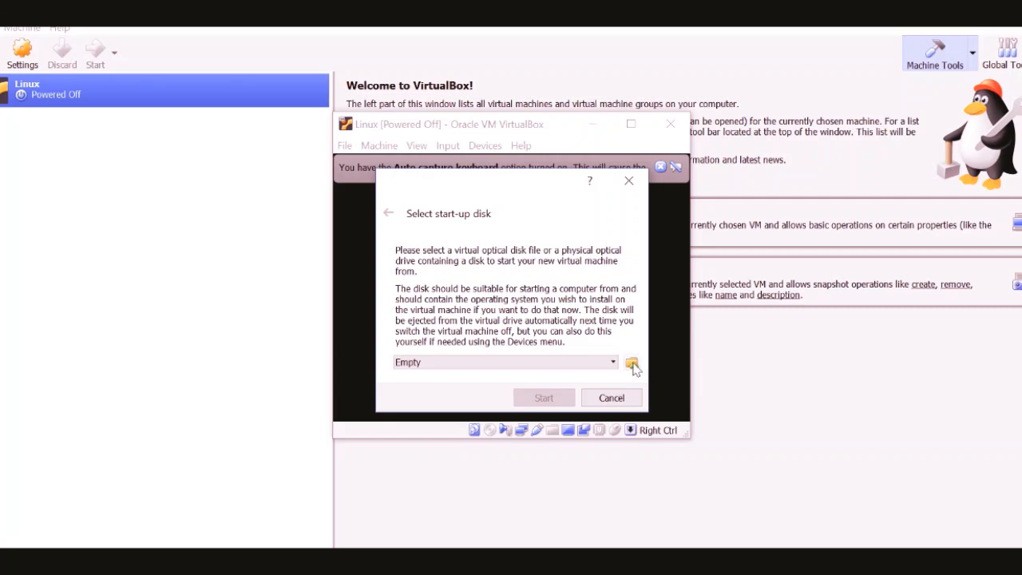
# Select the ubuntu-18.04-live-server-amd64 image from the Image ISO folder as the start-up disk and boot the machine from it
pyautogui.click(632, 365)
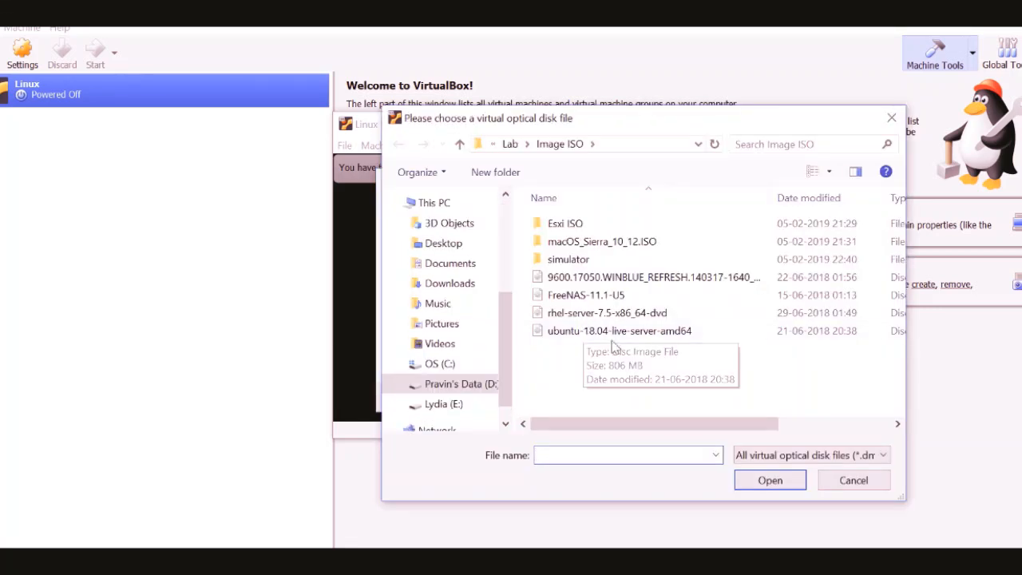
pyautogui.click(591, 332)
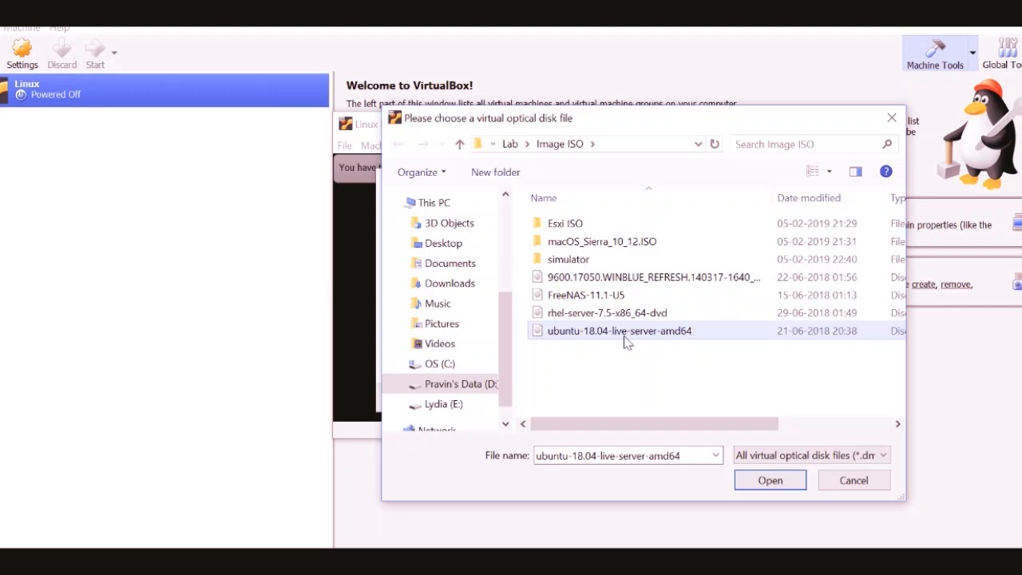
pyautogui.doubleClick(626, 332)
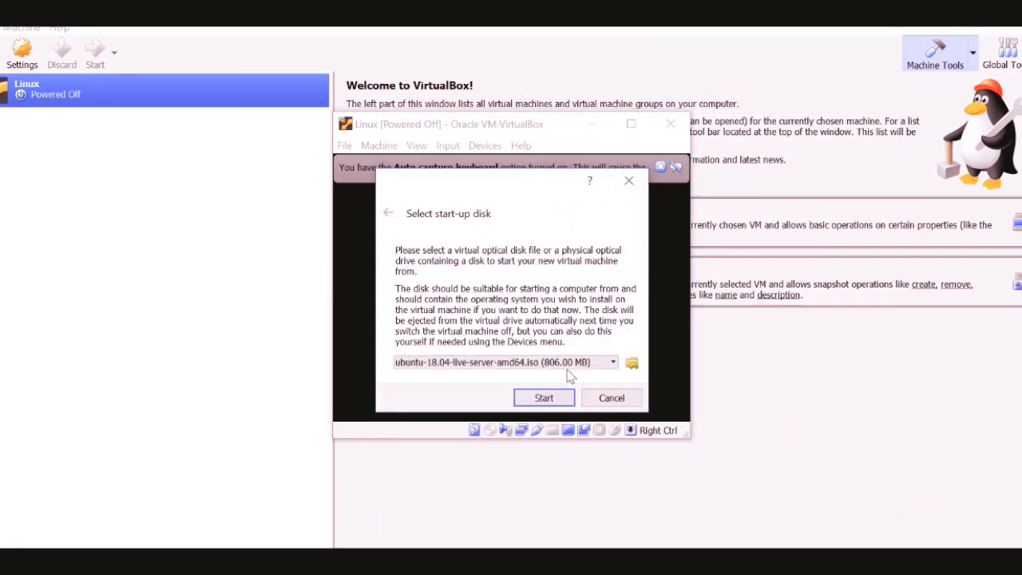
pyautogui.click(548, 398)
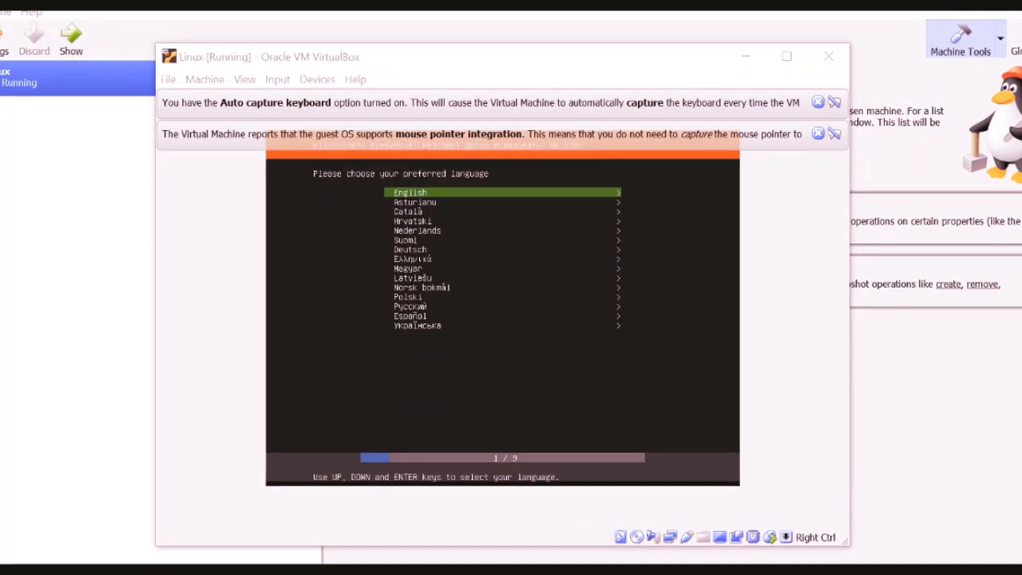
# Choose English with the English (US) keyboard layout in the installer and select Install Ubuntu
pyautogui.press('Return')
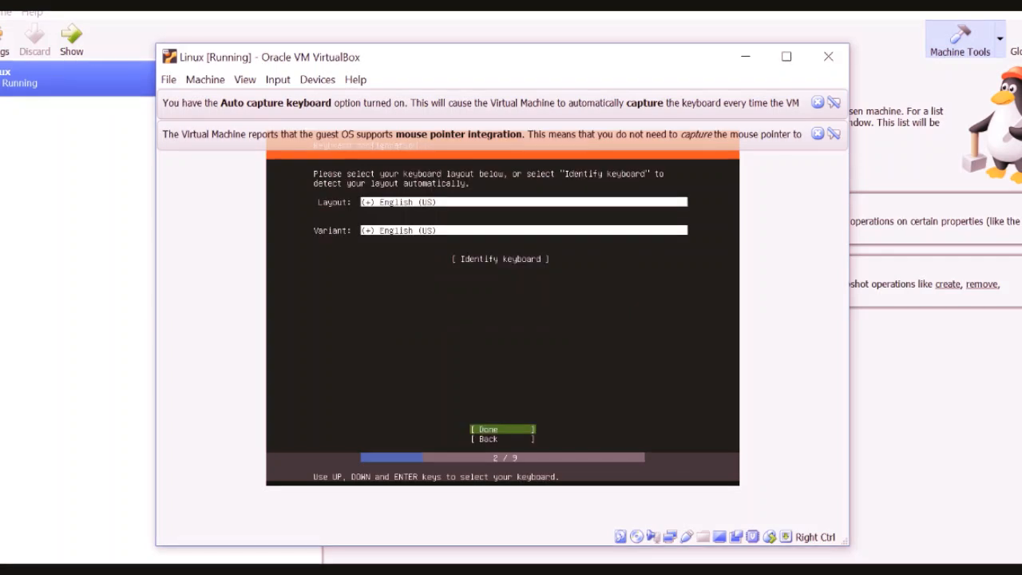
pyautogui.press('Return')
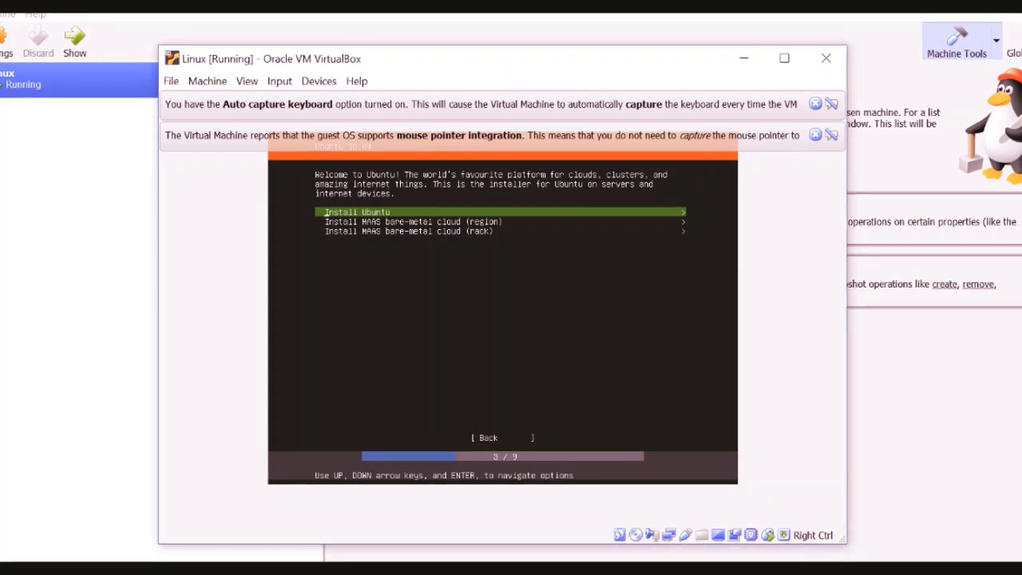
pyautogui.press('Down')
pyautogui.press('Down')
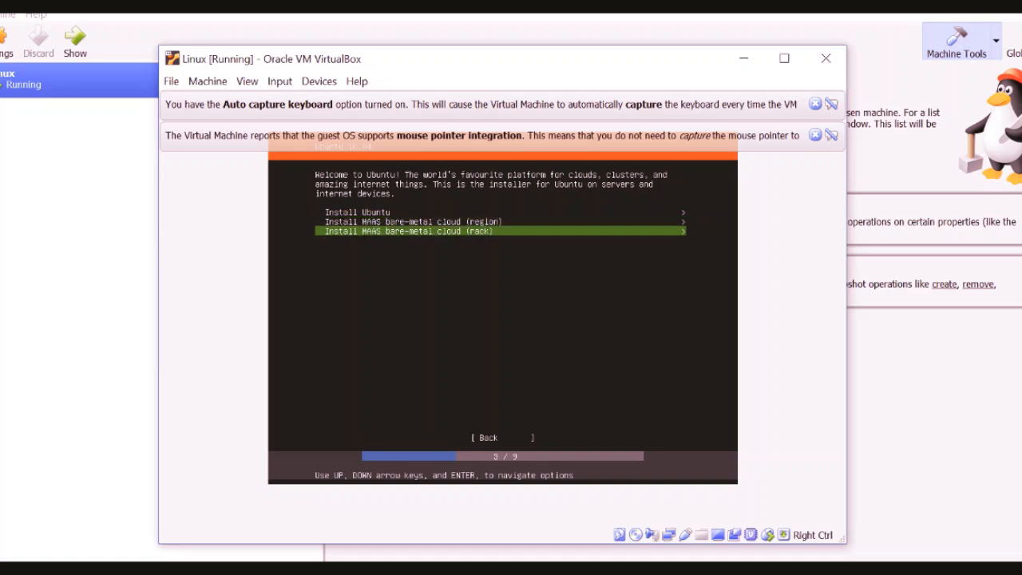
pyautogui.press('Up')
pyautogui.press('Up')
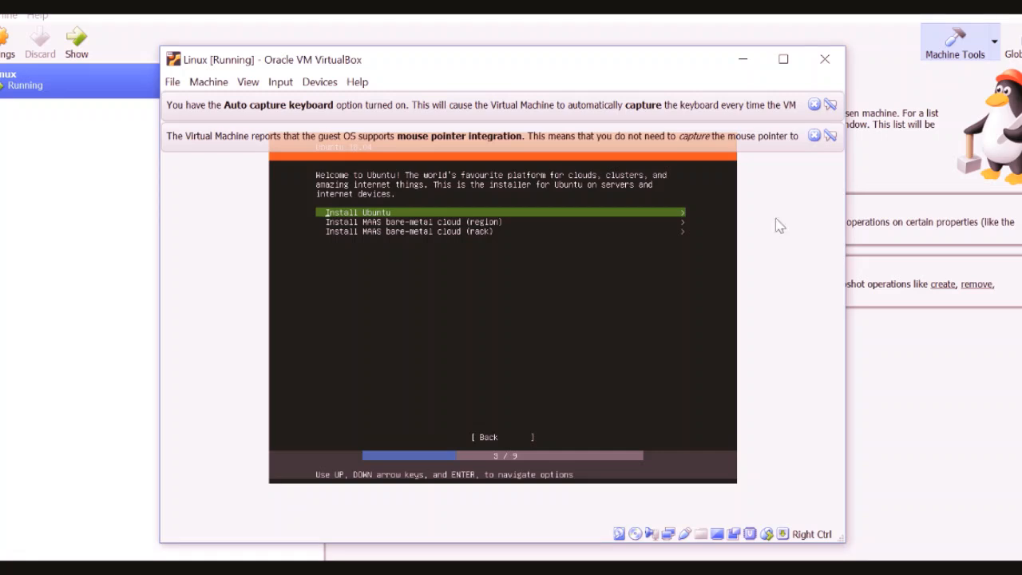
pyautogui.press('Return')
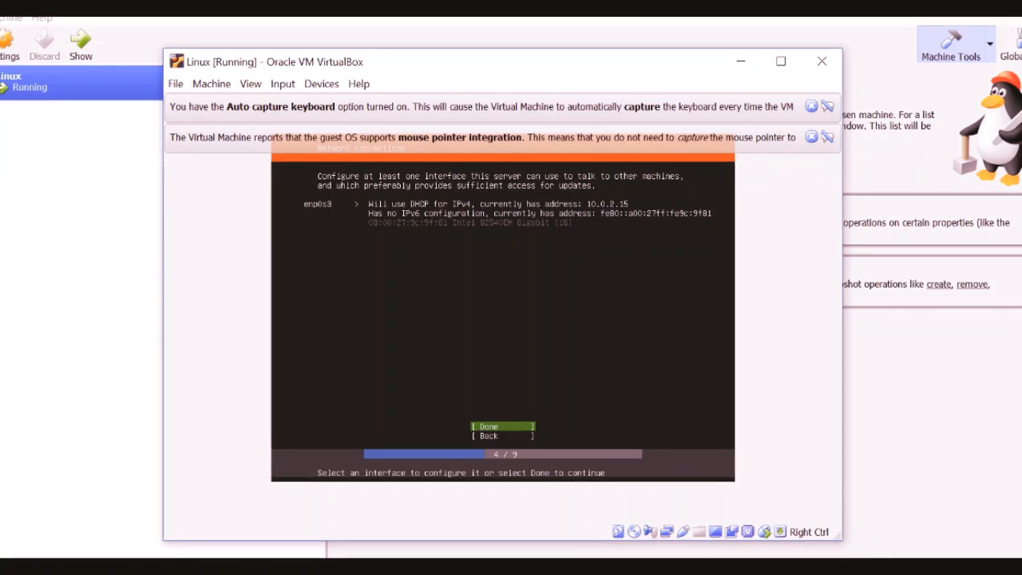
# Accept the DHCP configuration of the enp0s3 network interface and leave the proxy address blank
pyautogui.press('Return')
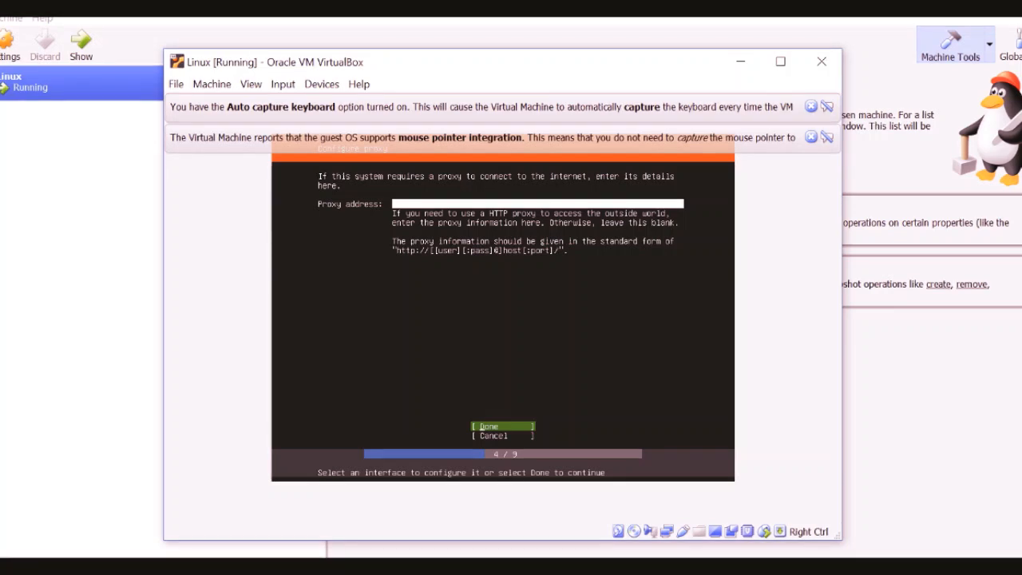
pyautogui.press('Return')
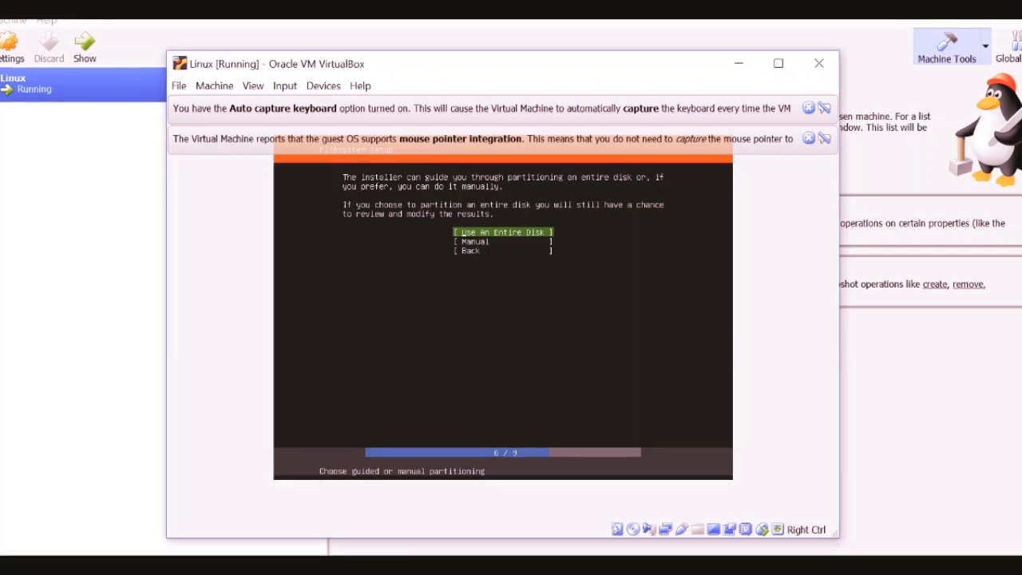
# Partition the entire VirtualBox hard disk as the installation target and confirm the destructive action to begin installing
pyautogui.press('Return')
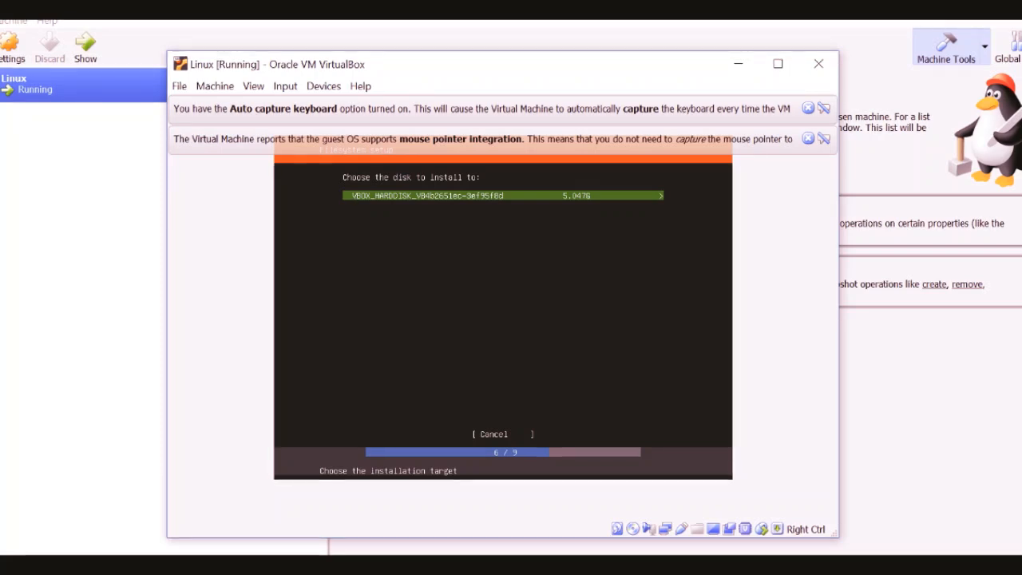
pyautogui.press('Return')
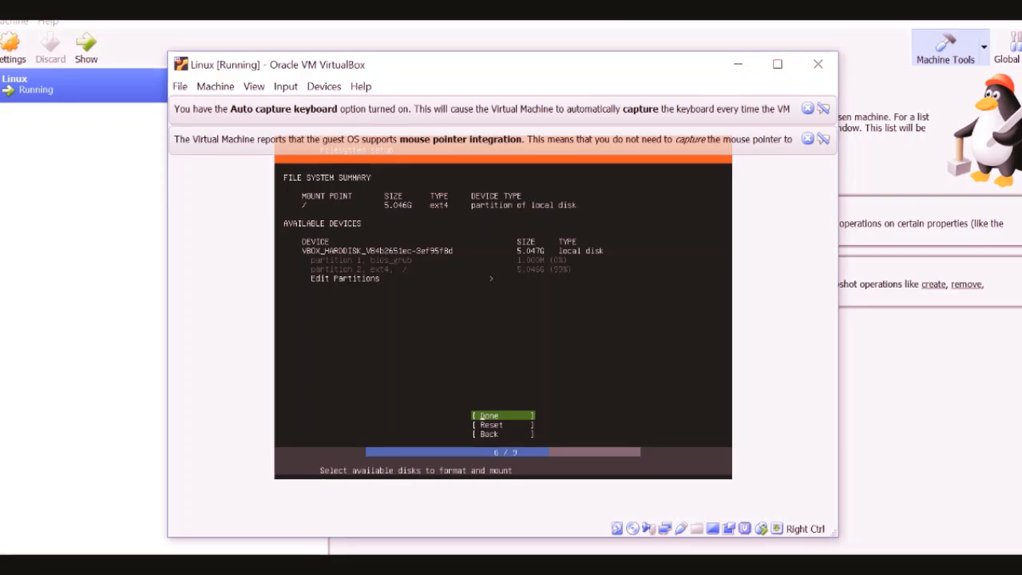
pyautogui.press('Return')
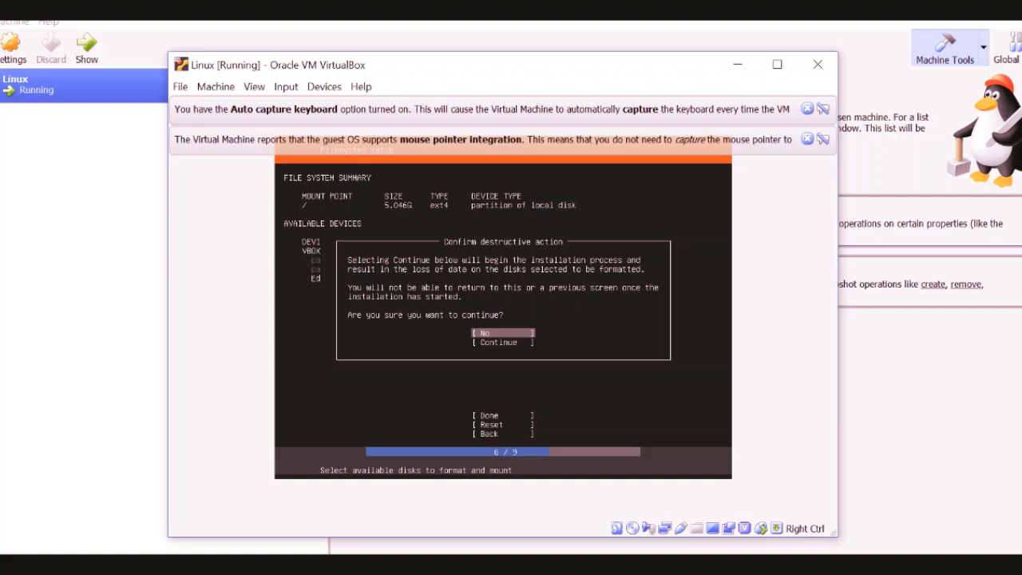
pyautogui.press('Down')
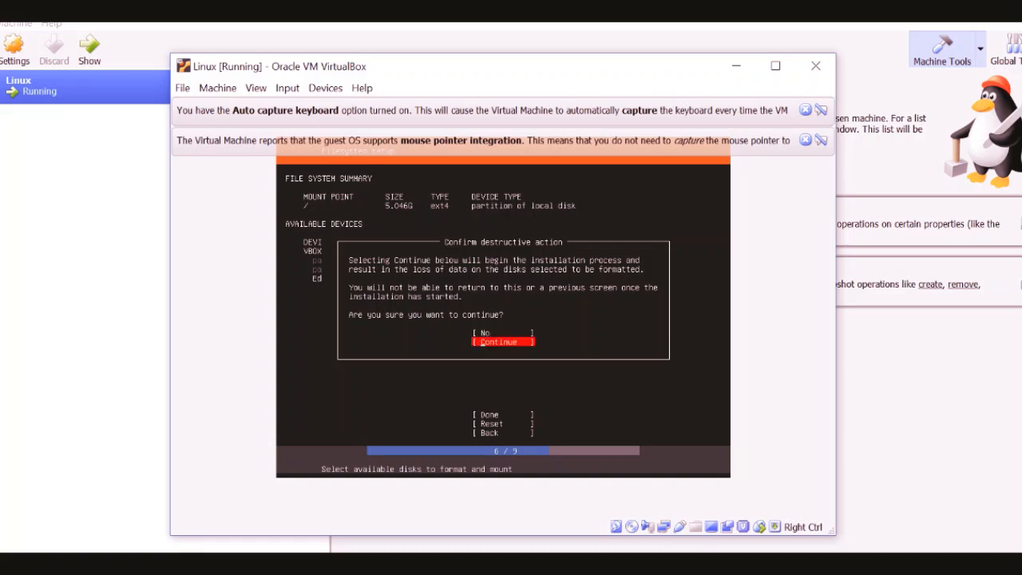
pyautogui.press('Return')
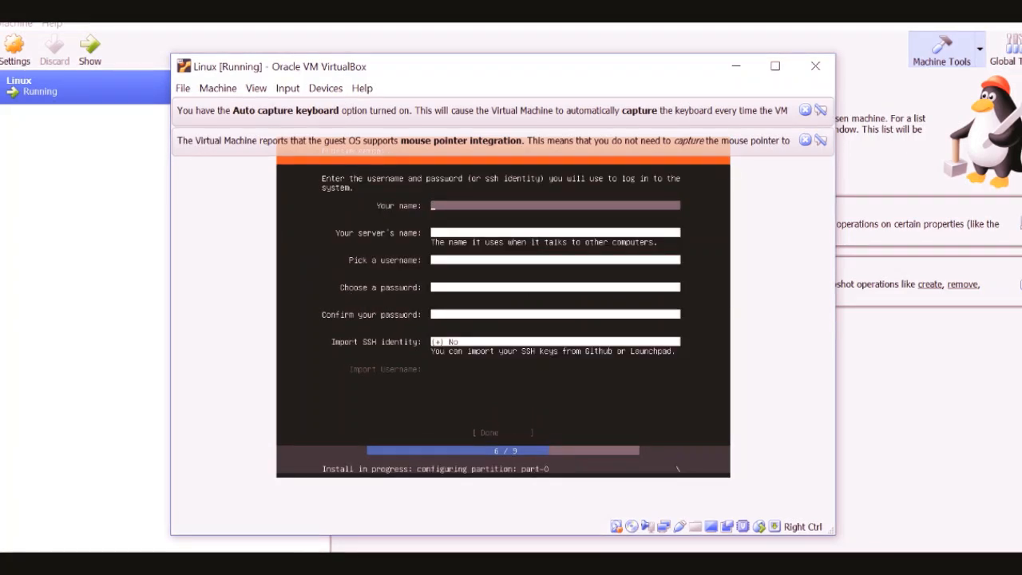
# Fill in the profile's full name, name the server linux and set the username to rootadmin
pyautogui.write('P')
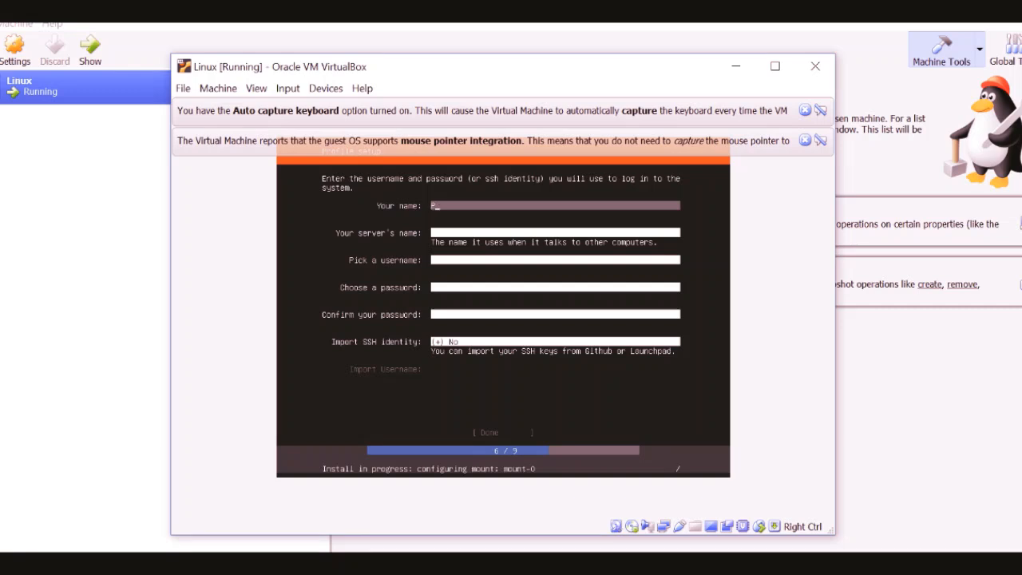
pyautogui.write('ravin')
pyautogui.press('Tab')
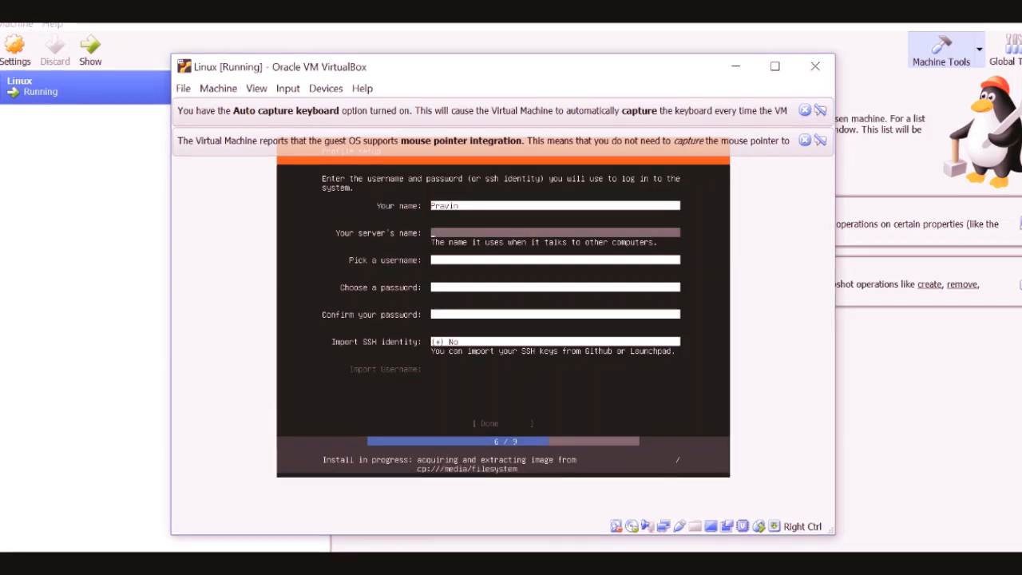
pyautogui.write('linux')
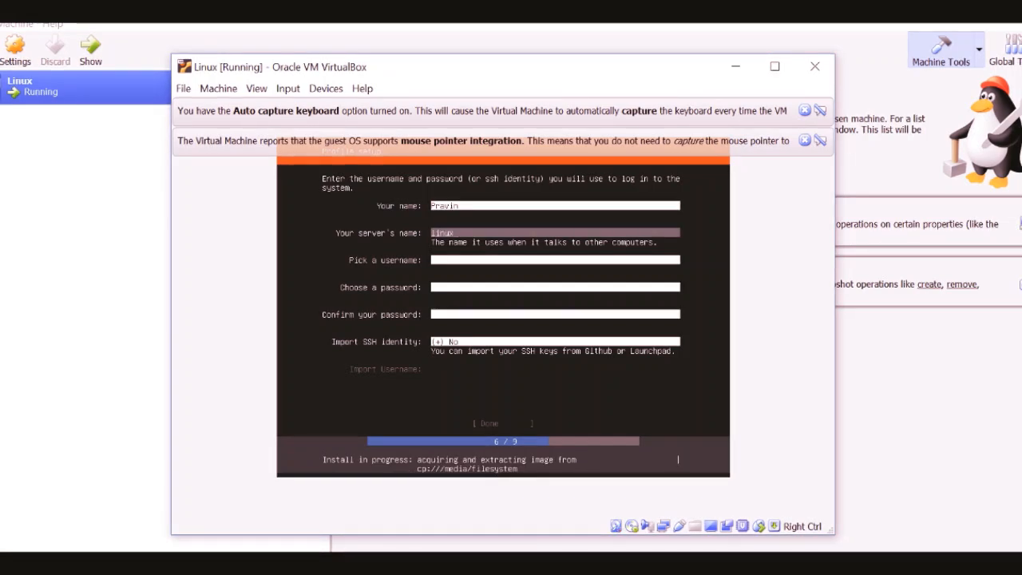
pyautogui.press('Tab')
pyautogui.write('rootadmi')
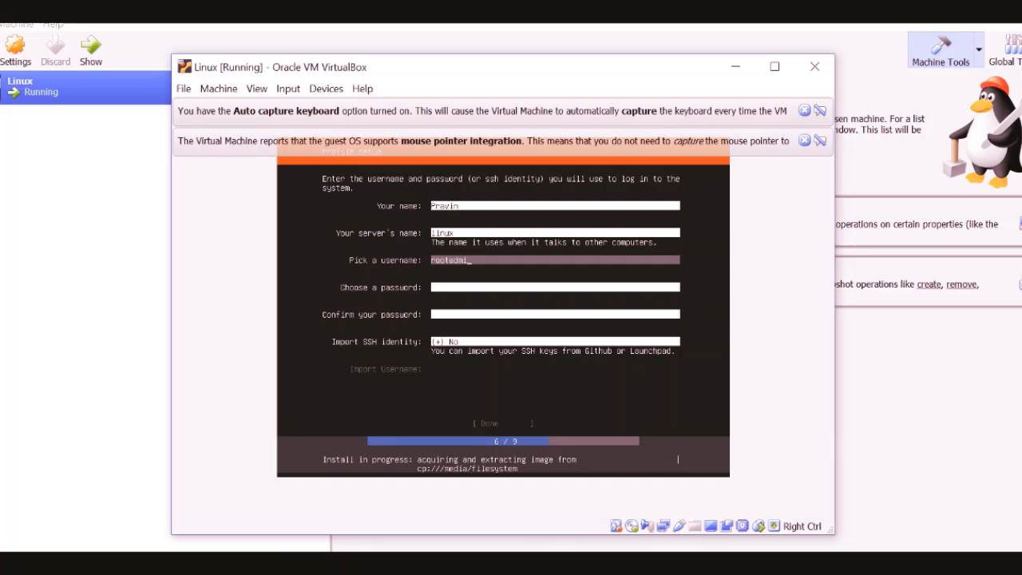
pyautogui.write('n')
# Enter and confirm the account password, keep SSH identity import set to No and submit the profile
pyautogui.press('Tab')
pyautogui.write('**********')
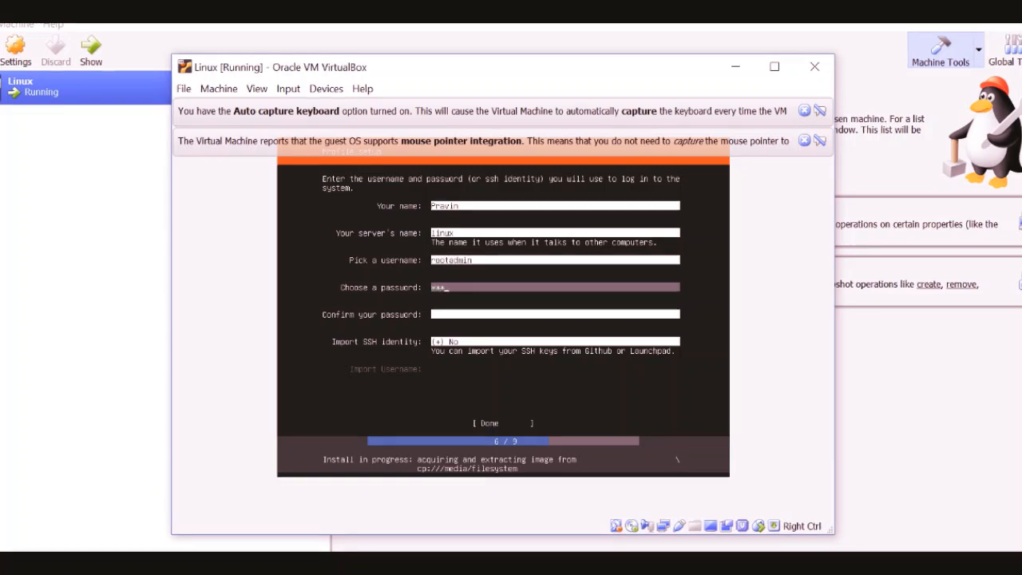
pyautogui.press('Tab')
pyautogui.write('**********')
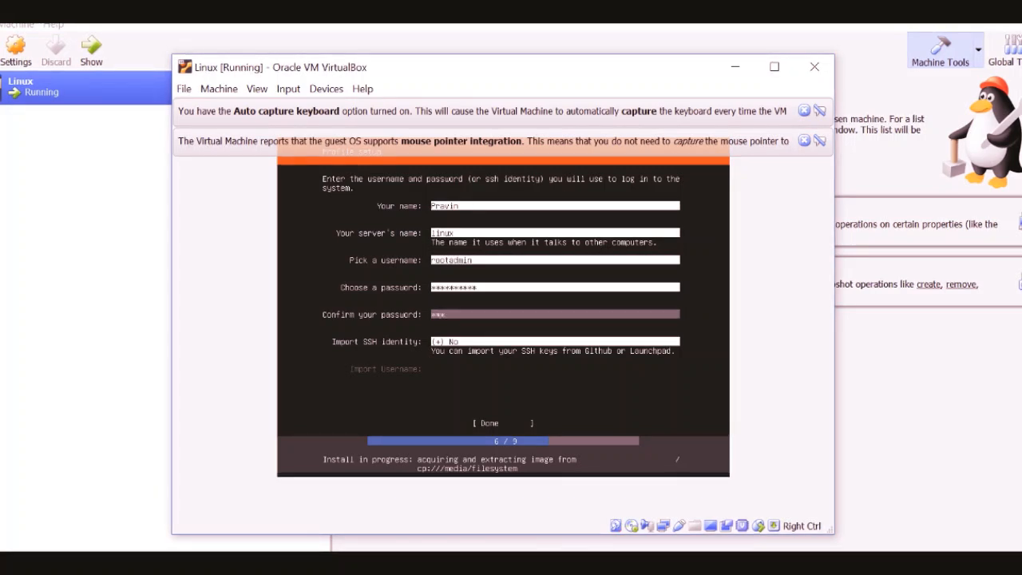
pyautogui.press('Tab')
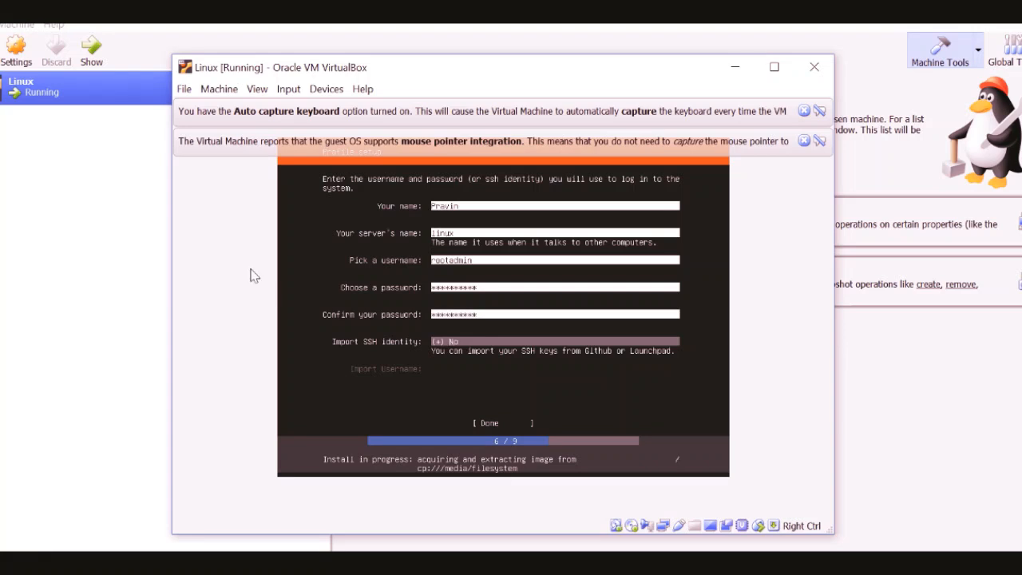
pyautogui.press('Tab')
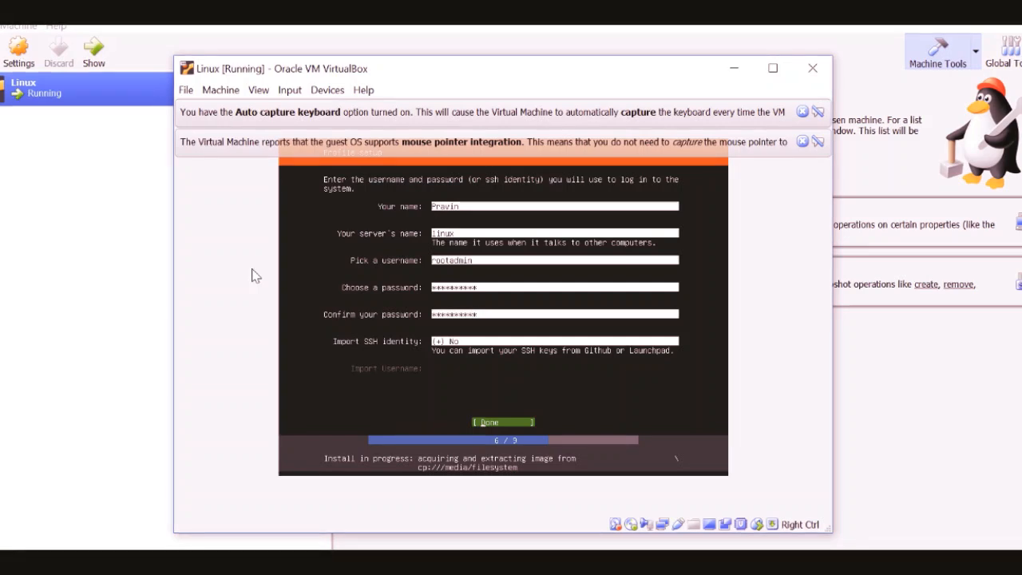
pyautogui.press('Return')
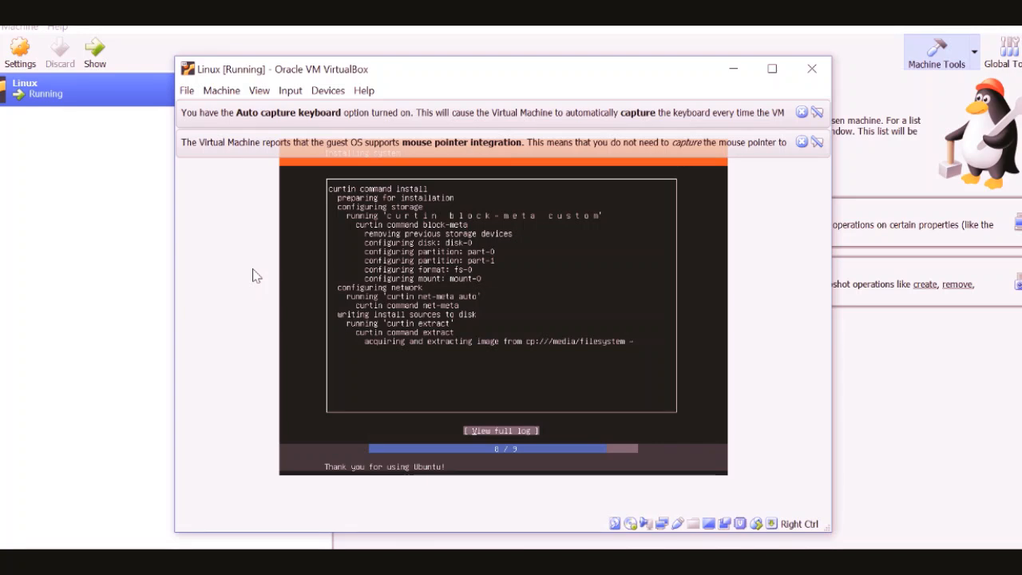
# Reboot after the installation, check the virtual optical drive for the installation medium and continue past the removal prompt
pyautogui.press('Return')
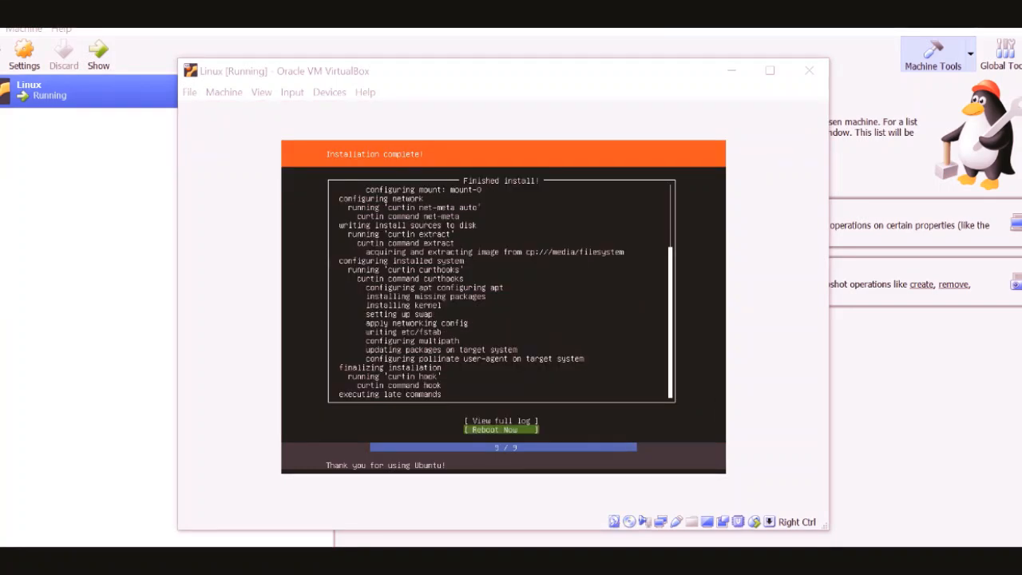
pyautogui.press('Return')
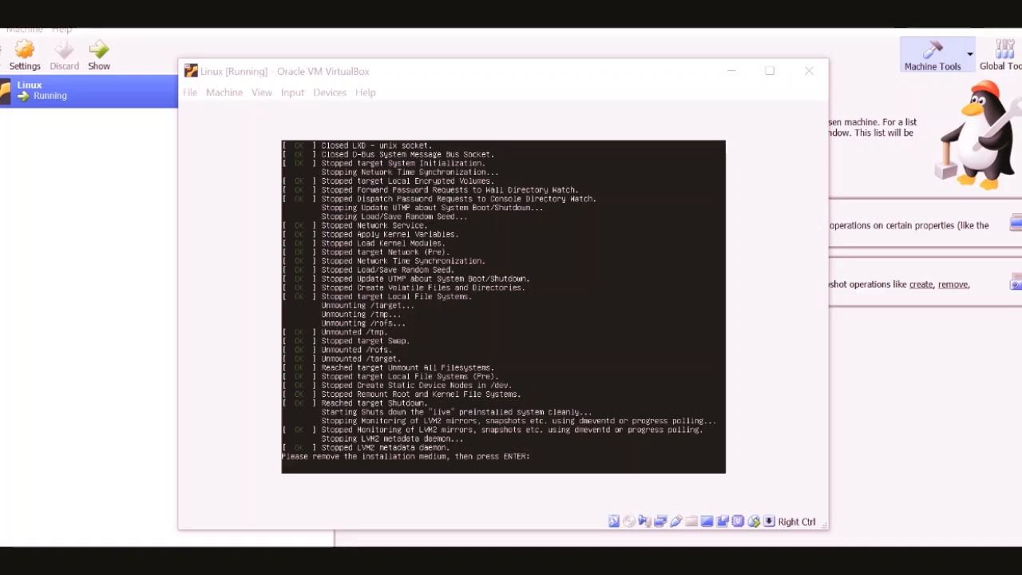
pyautogui.click(629, 523)
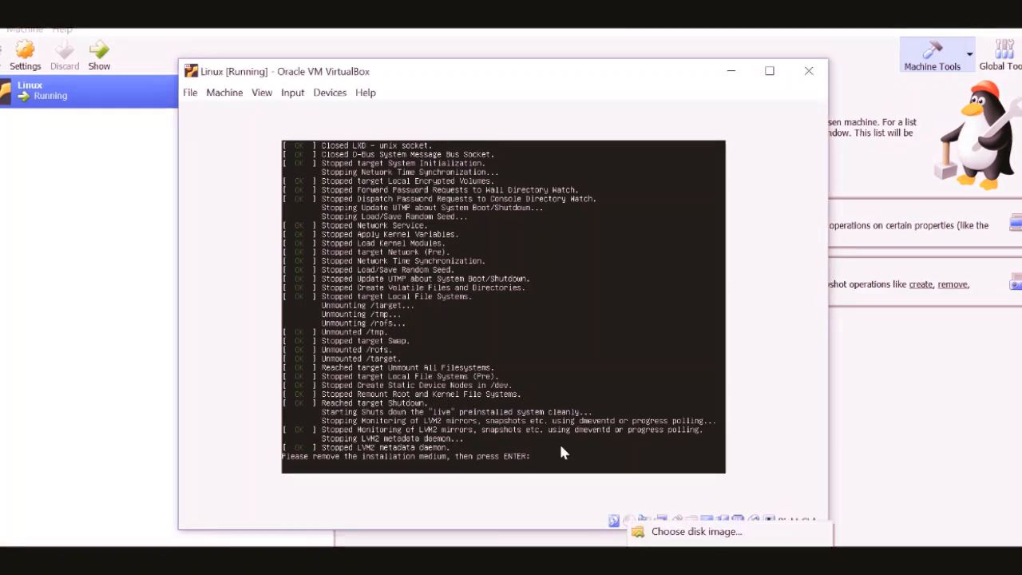
pyautogui.click(587, 308)
pyautogui.press('Return')
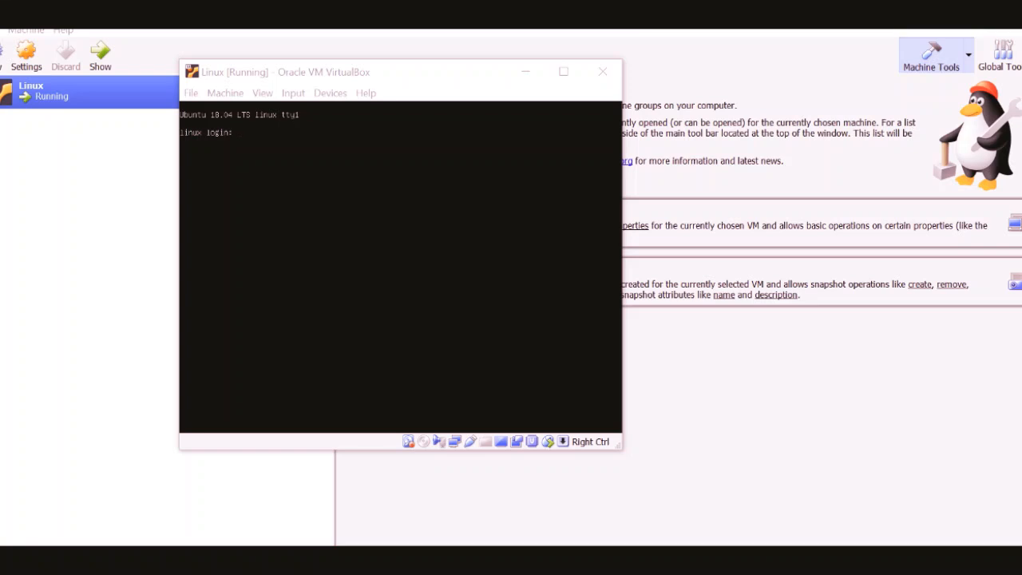
# Switch to the running Linux virtual machine and try to log in as root with a password
pyautogui.hotkey('alt', 'Tab')
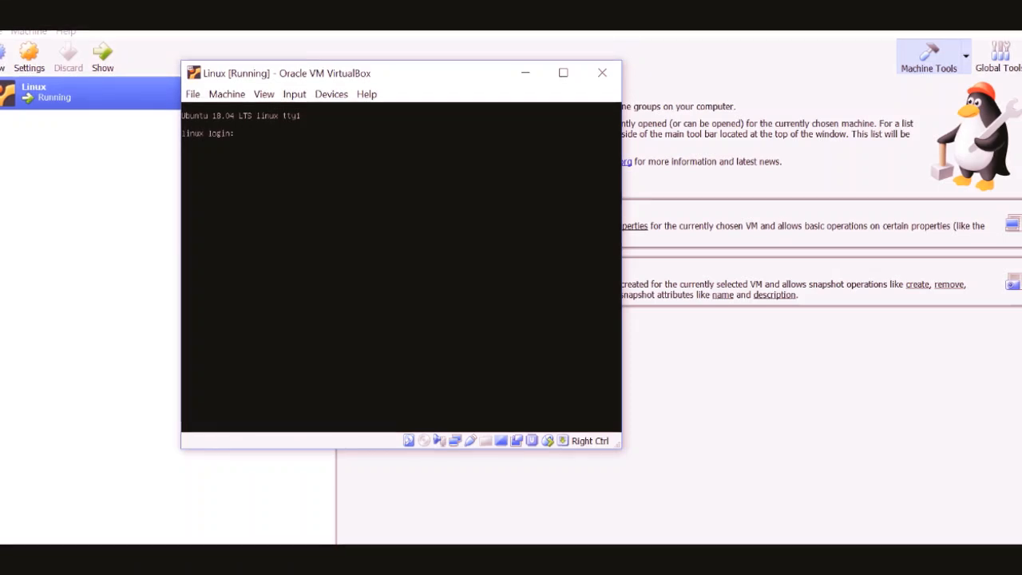
pyautogui.press('Return')
pyautogui.write('root')
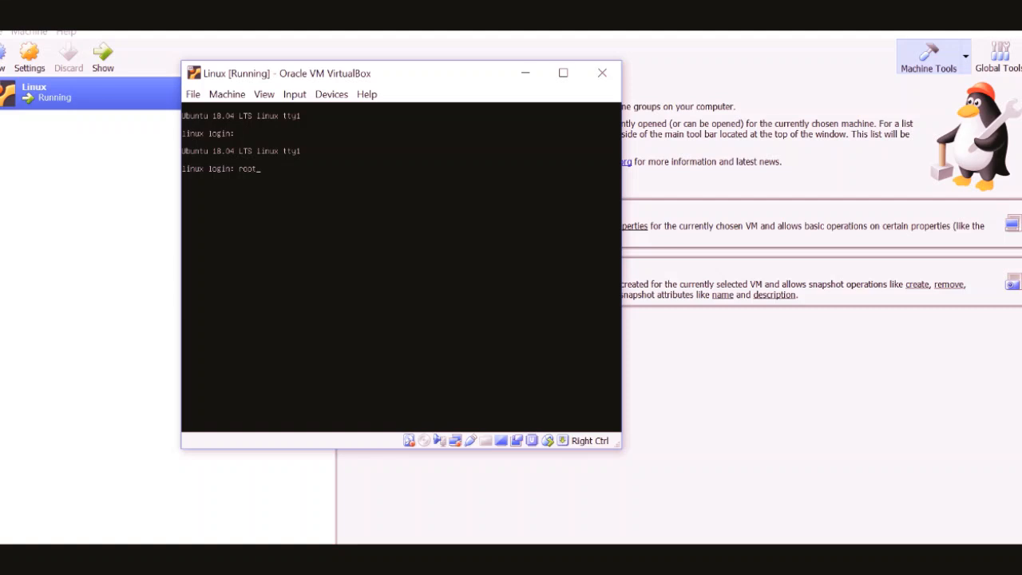
pyautogui.press('Return')
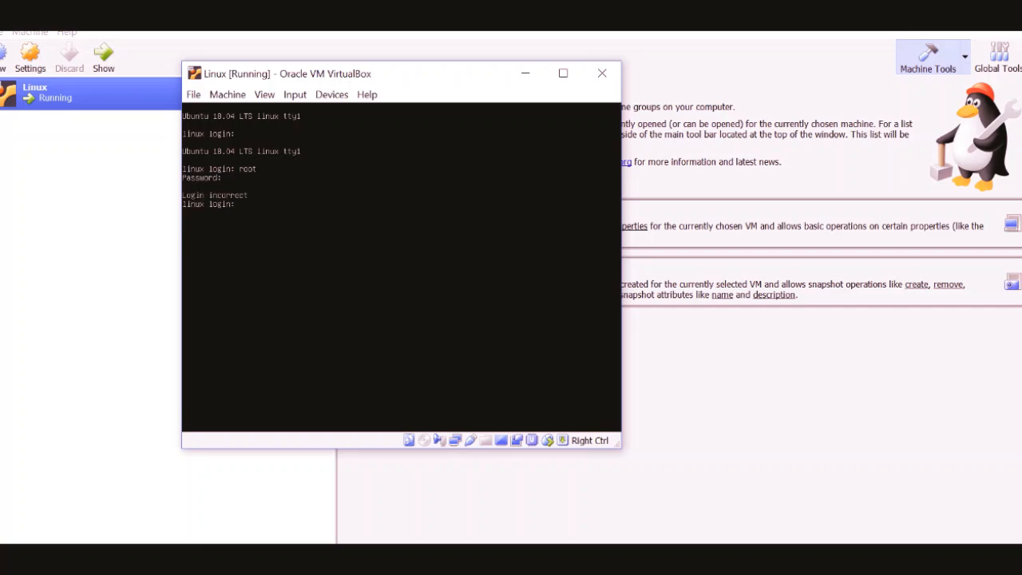
pyautogui.write('root')
pyautogui.press('Return')
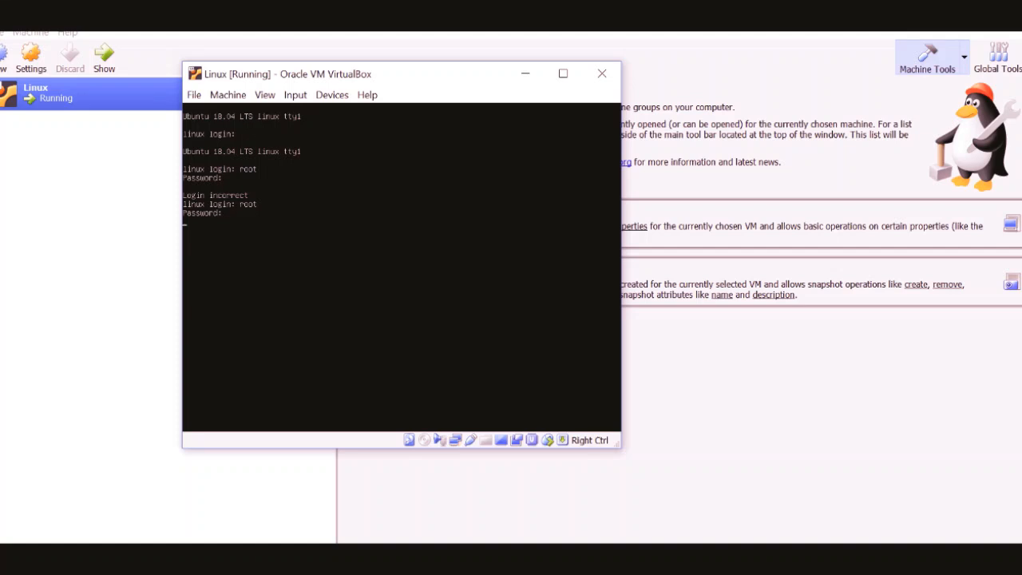
# Log in to the Ubuntu server as rootadmin, entering the account password
pyautogui.write('rooot')
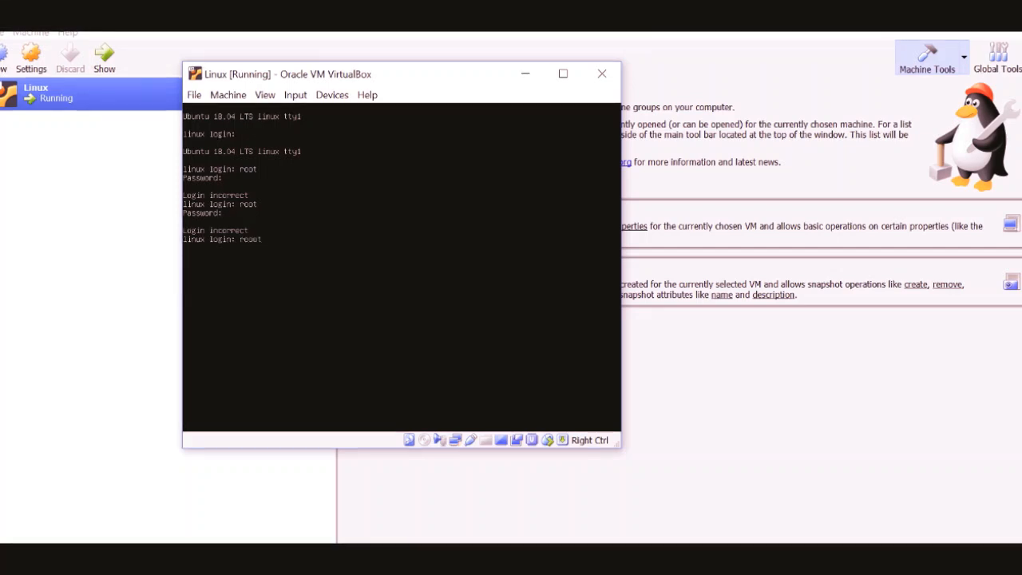
pyautogui.press('BackSpace')
pyautogui.press('BackSpace')
pyautogui.write('tadmin')
pyautogui.press('Return')
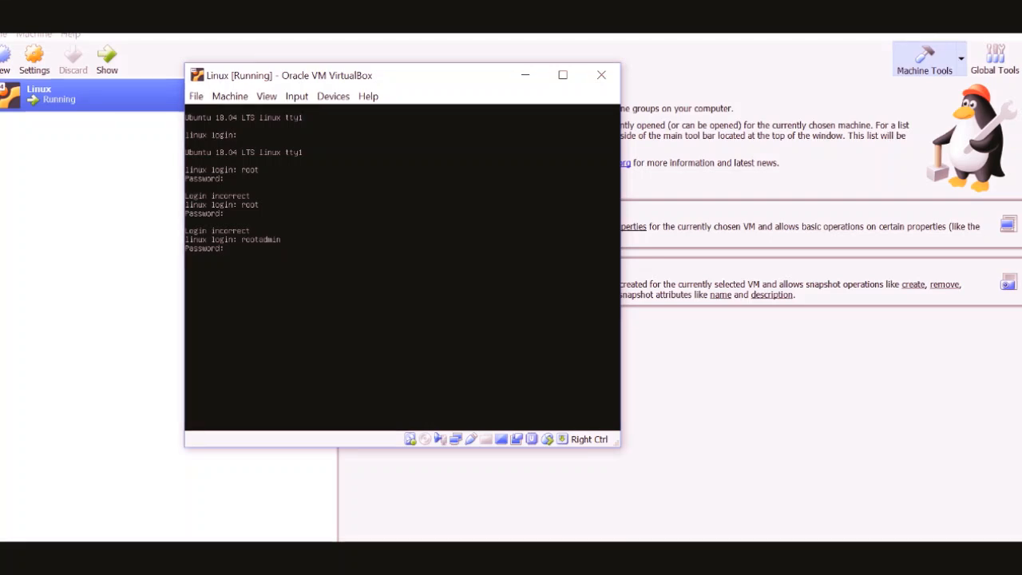
pyautogui.press('Return')
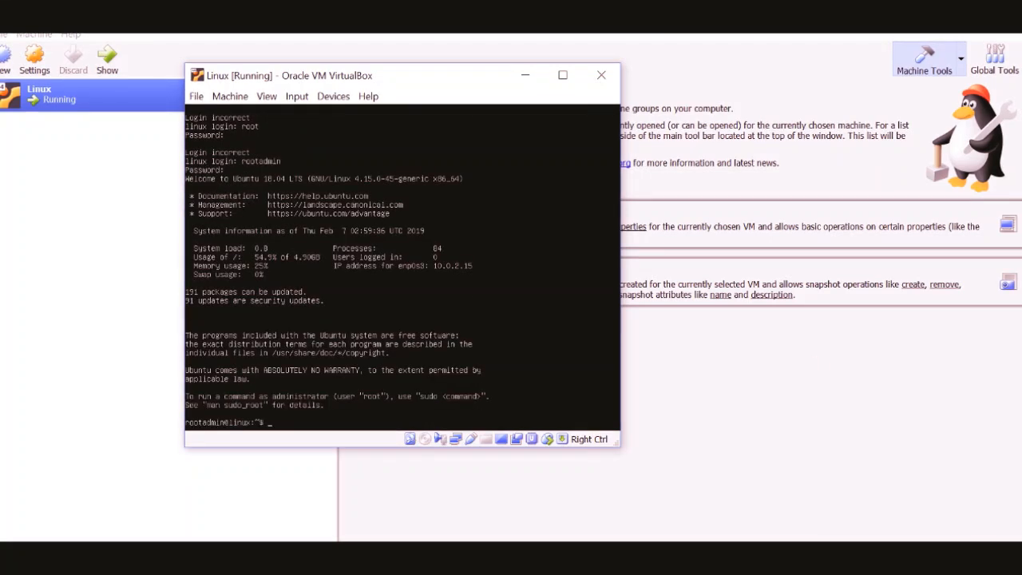
# Clear the terminal and list the contents of the home directory with ls
pyautogui.write('clear')
pyautogui.press('Return')
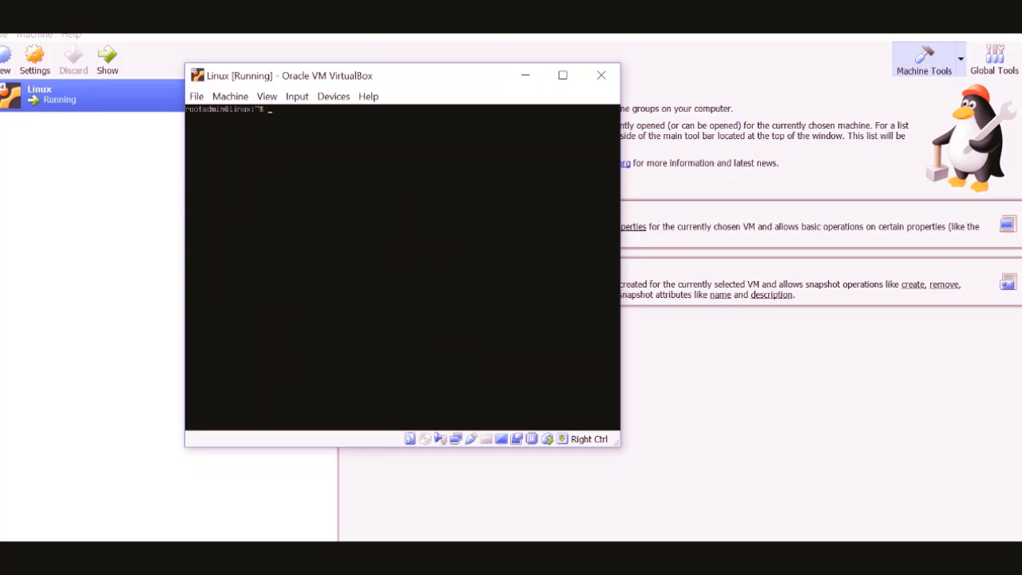
pyautogui.write('ls')
pyautogui.press('Return')
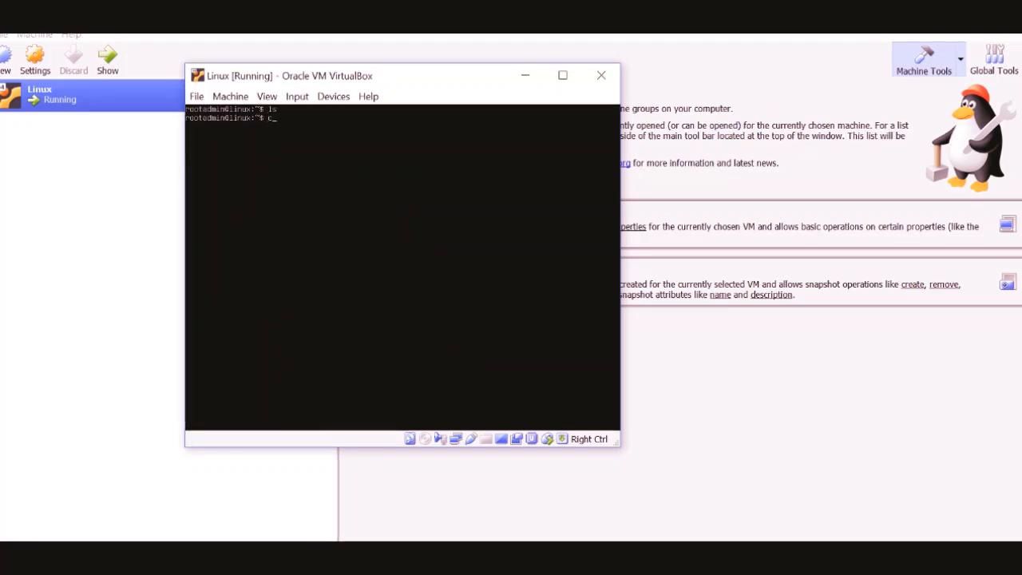
pyautogui.press('Return')
pyautogui.press('Return')
pyautogui.press('Return')
pyautogui.press('Return')
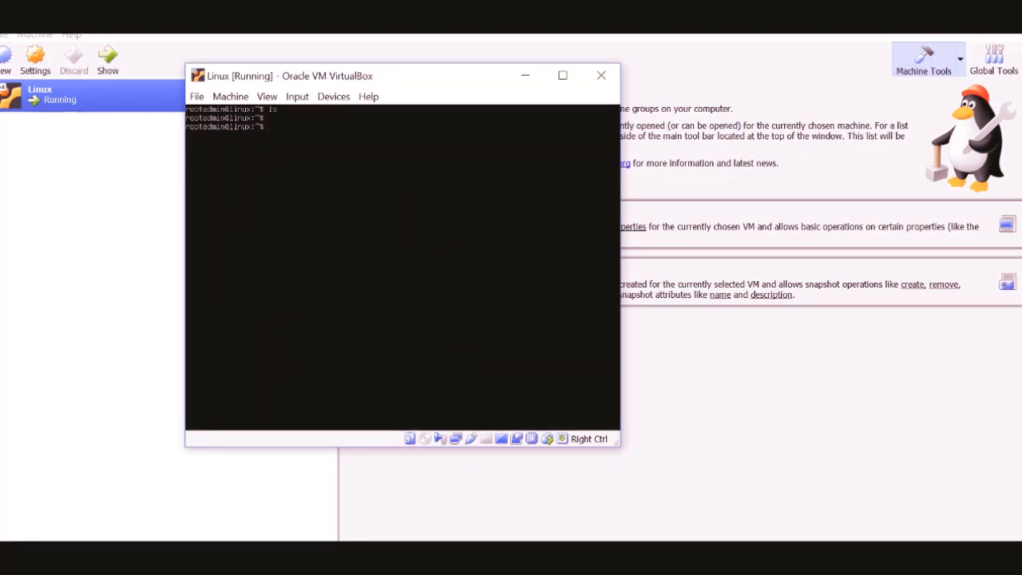